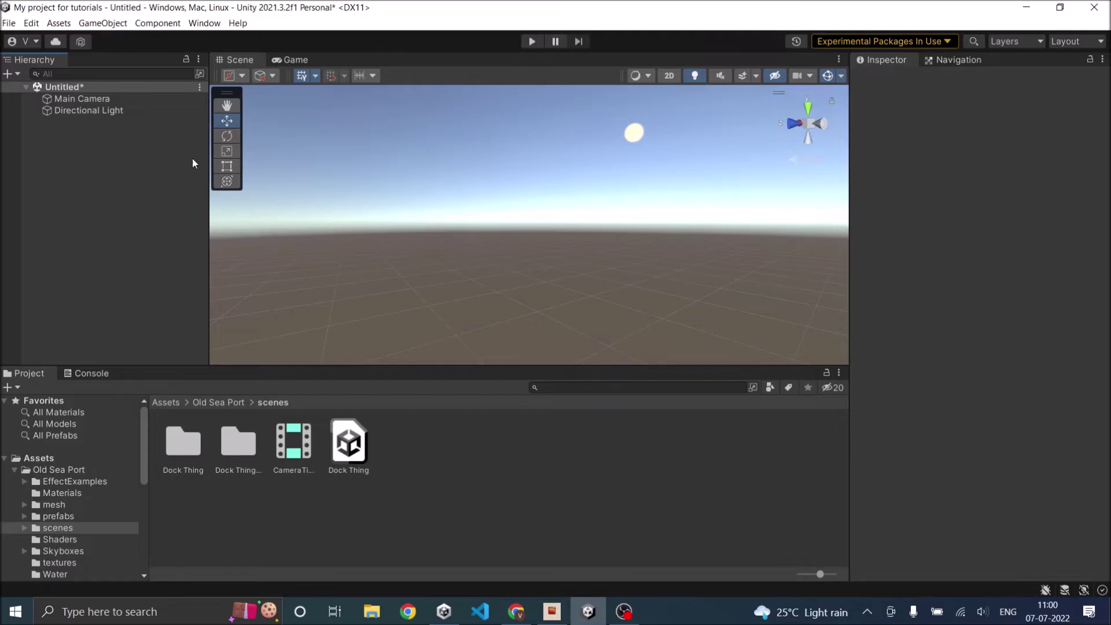
Step: Raise the Directional Light's X rotation from 18.08 to 19.03 and check it in the Scene view
{"action": "left_click", "coordinate": [117, 115]}
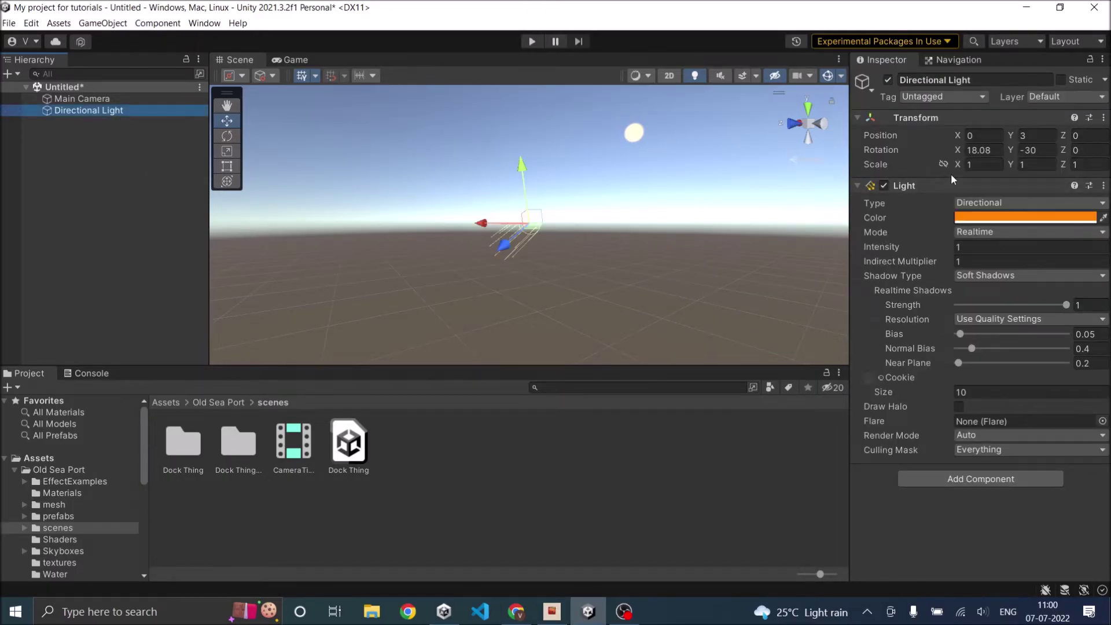
{"action": "mouse_move", "coordinate": [960, 152]}
{"action": "left_mouse_down"}
{"action": "mouse_move", "coordinate": [977, 150]}
{"action": "mouse_move", "coordinate": [830, 161]}
{"action": "mouse_move", "coordinate": [981, 149]}
{"action": "left_mouse_up"}
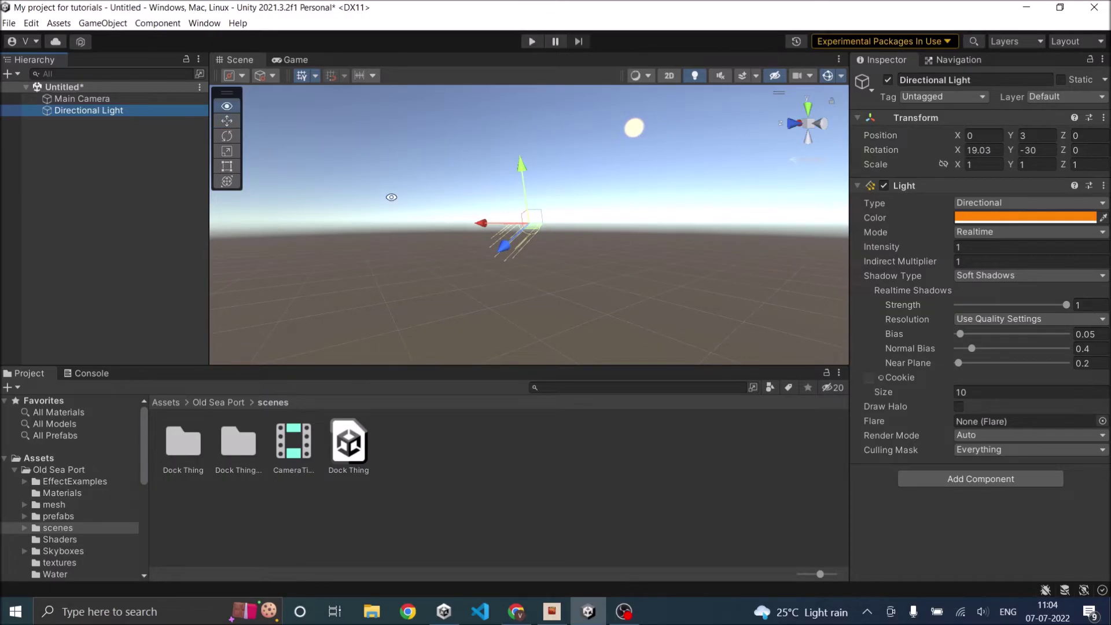
{"action": "left_click_drag", "start_coordinate": [395, 200], "coordinate": [408, 178], "text": "alt"}
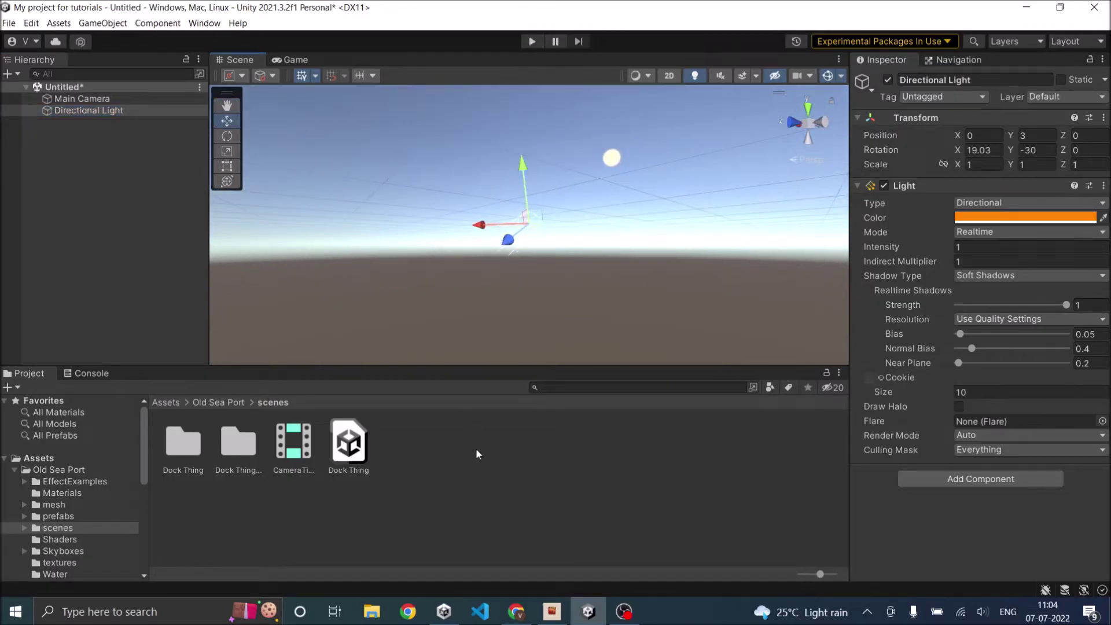
{"action": "left_click", "coordinate": [482, 484]}
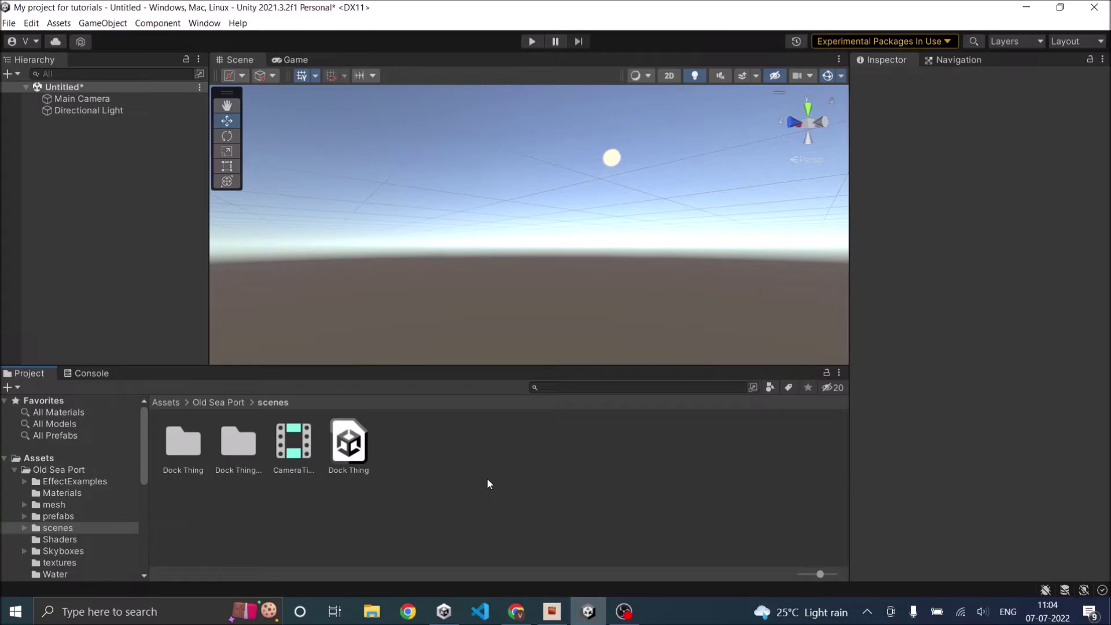
Step: Create a Lens Flare asset named 'Flare' in the Old Sea Port scenes folder
{"action": "right_click", "coordinate": [456, 475]}
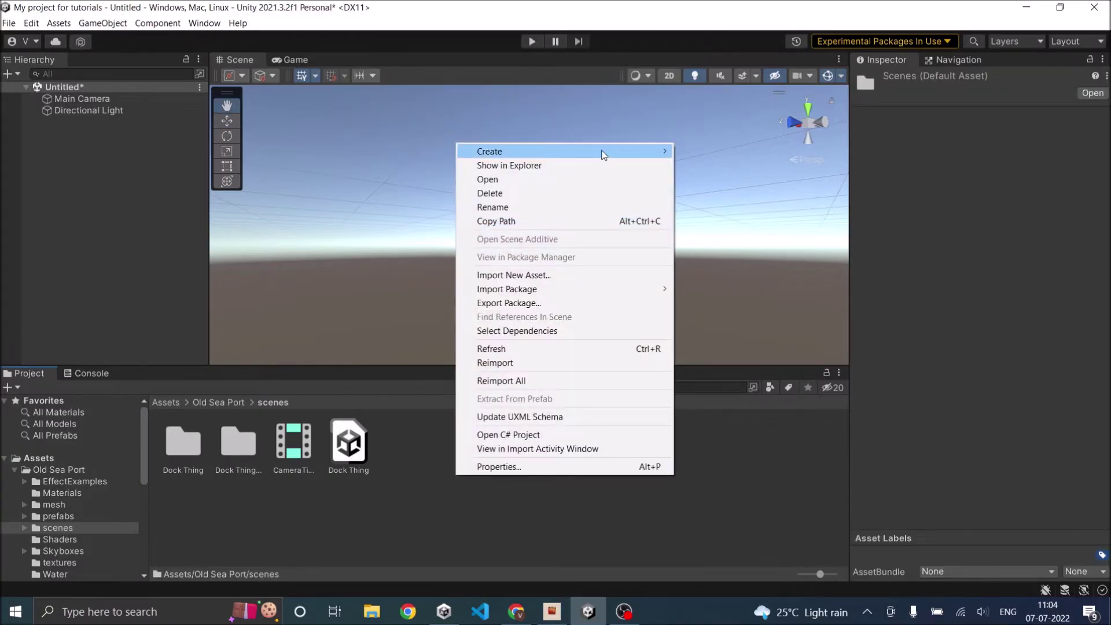
{"action": "mouse_move", "coordinate": [652, 154]}
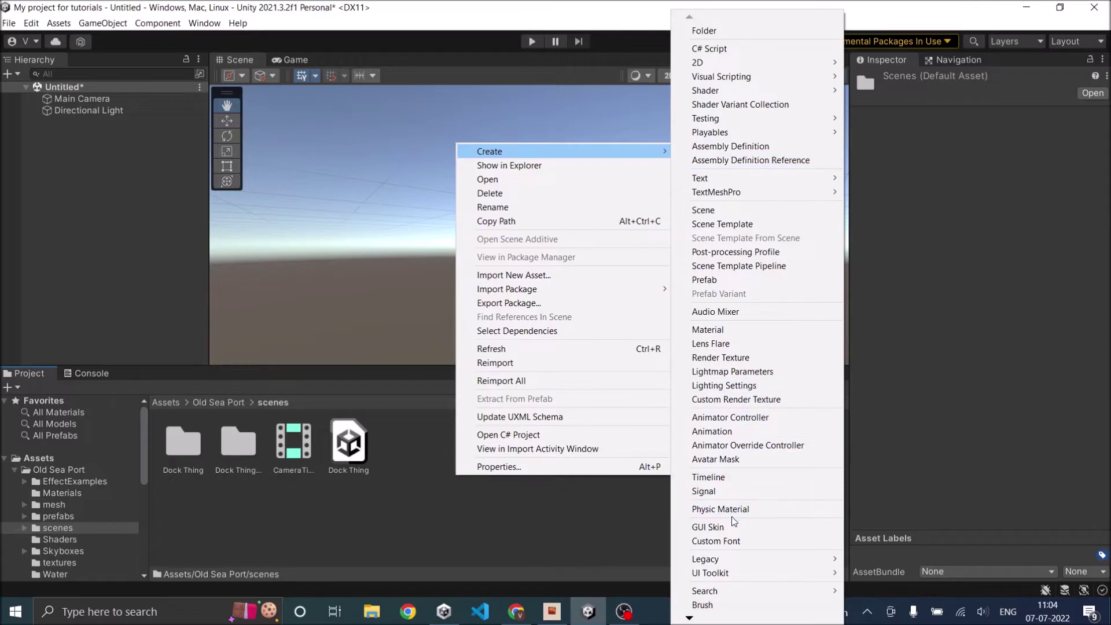
{"action": "left_click", "coordinate": [735, 343]}
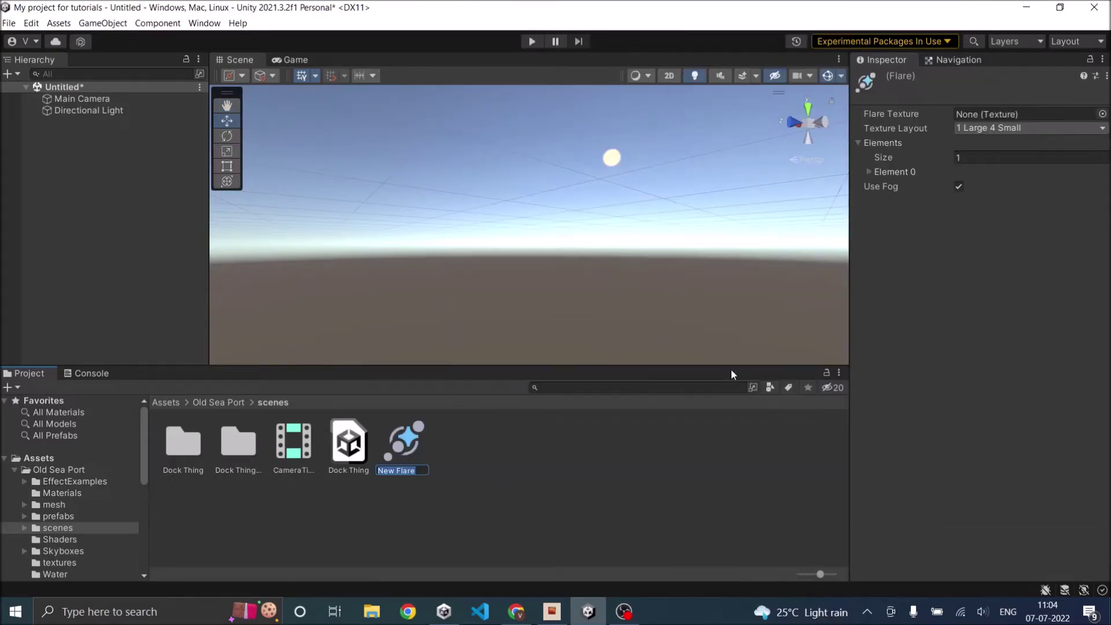
{"action": "type", "text": "Flare"}
{"action": "key", "text": "Return"}
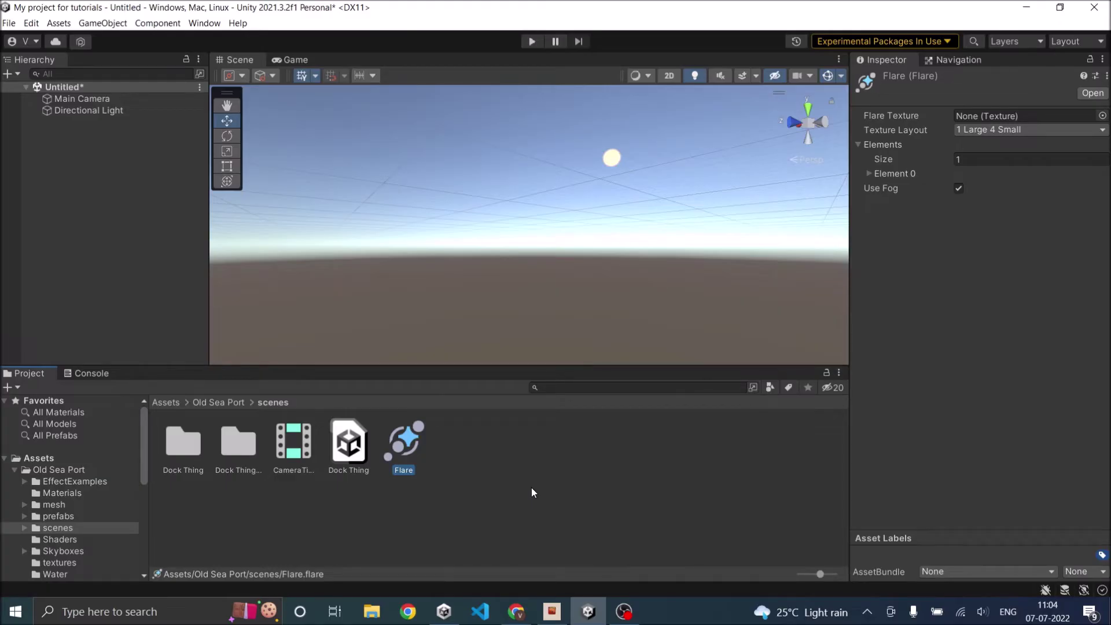
{"action": "left_click", "coordinate": [514, 482]}
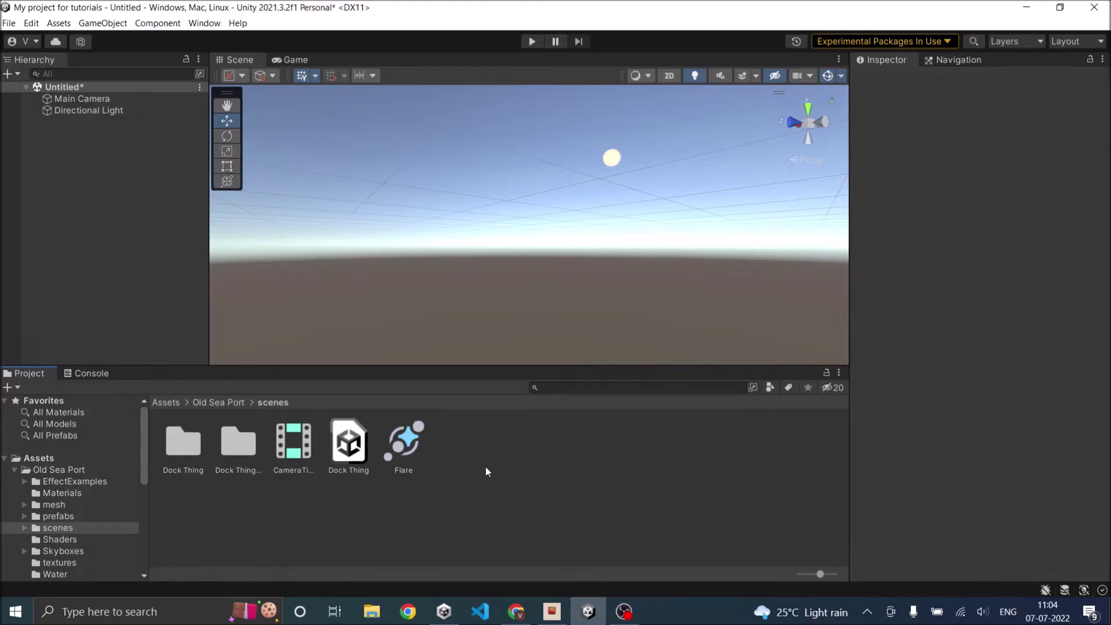
Step: Assign the Default-Particle texture as the Flare asset's Flare Texture
{"action": "left_click", "coordinate": [404, 442]}
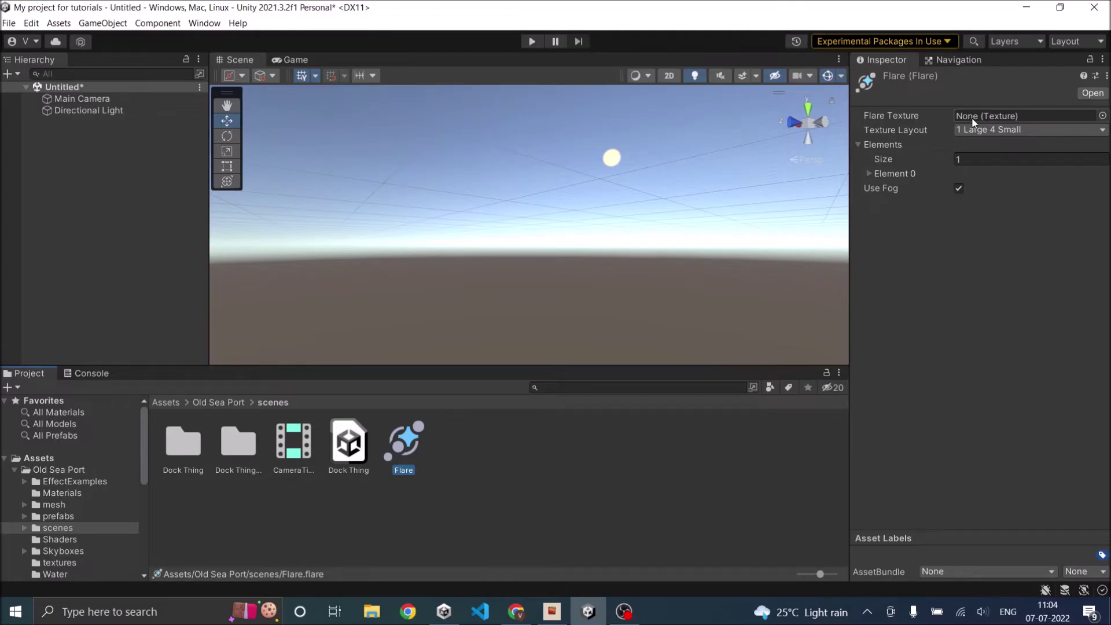
{"action": "left_click", "coordinate": [1103, 117]}
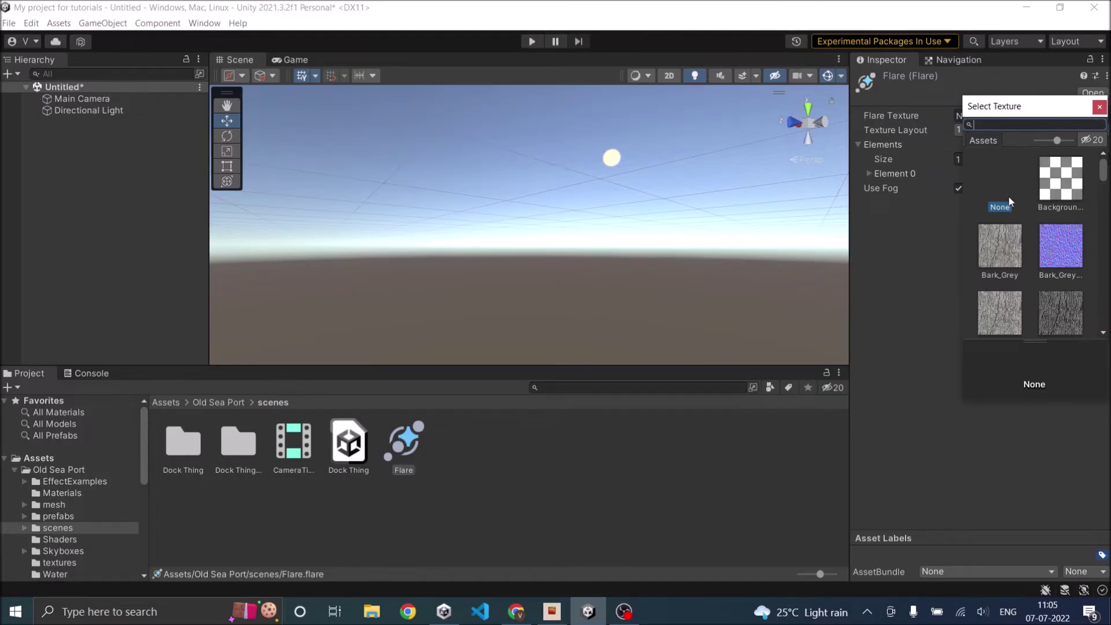
{"action": "type", "text": "defaul"}
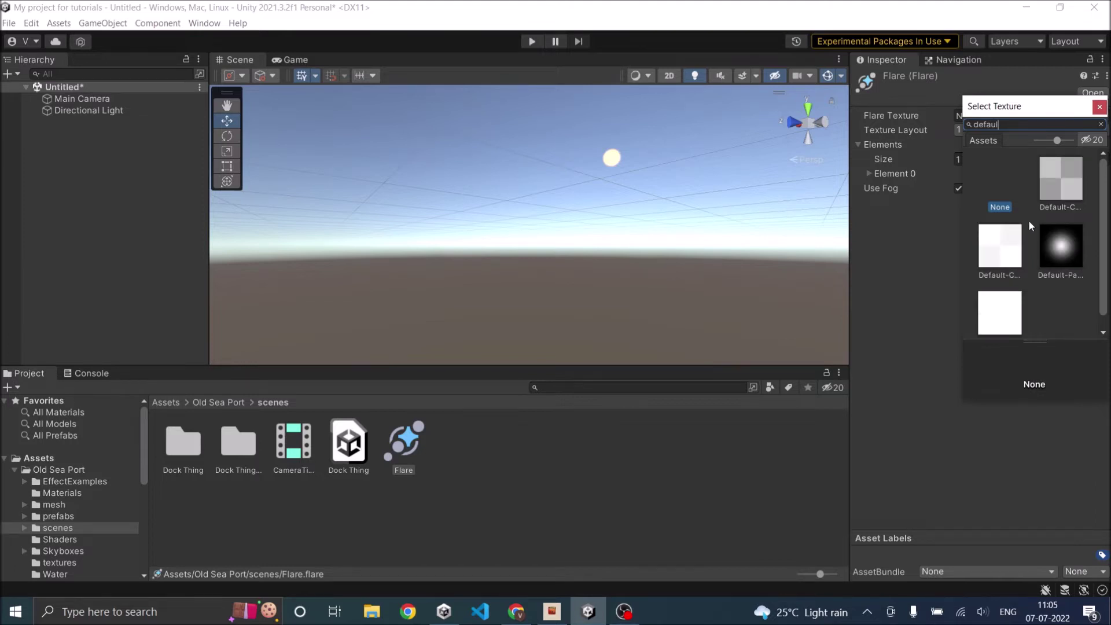
{"action": "left_click", "coordinate": [1060, 254]}
{"action": "double_click", "coordinate": [1060, 252]}
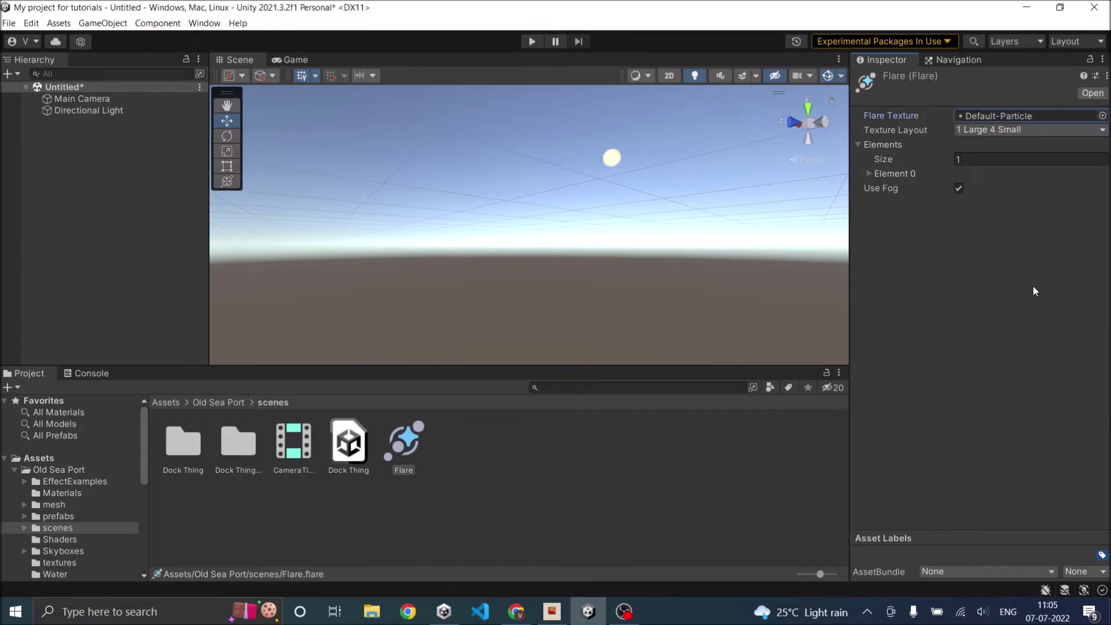
Step: Change the Flare's Texture Layout to 1 Texture
{"action": "left_click", "coordinate": [1017, 133]}
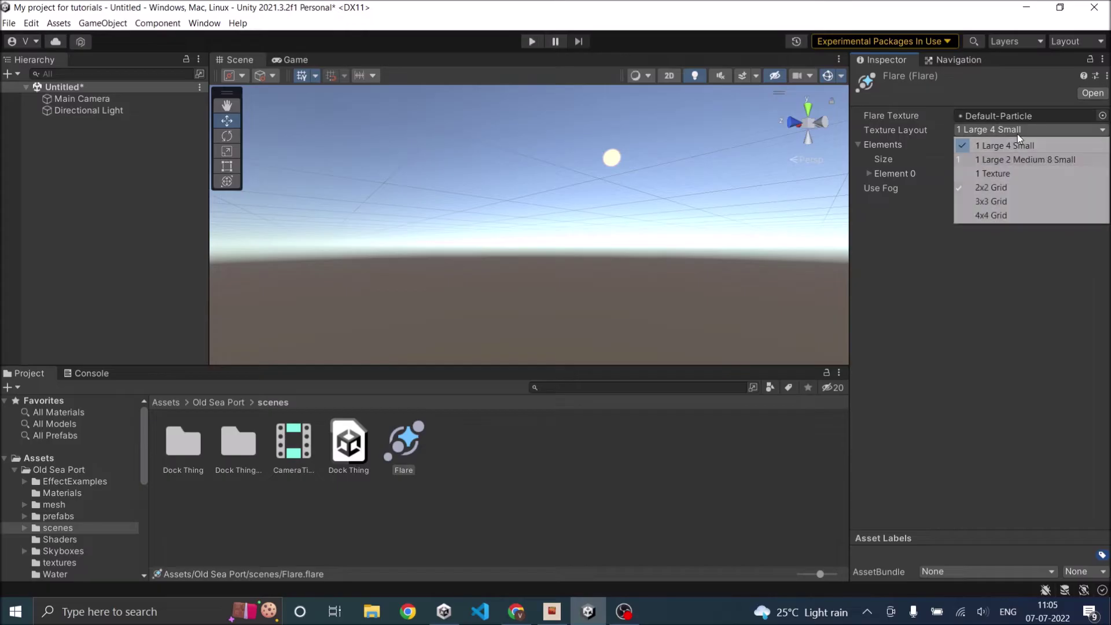
{"action": "left_click", "coordinate": [1010, 176]}
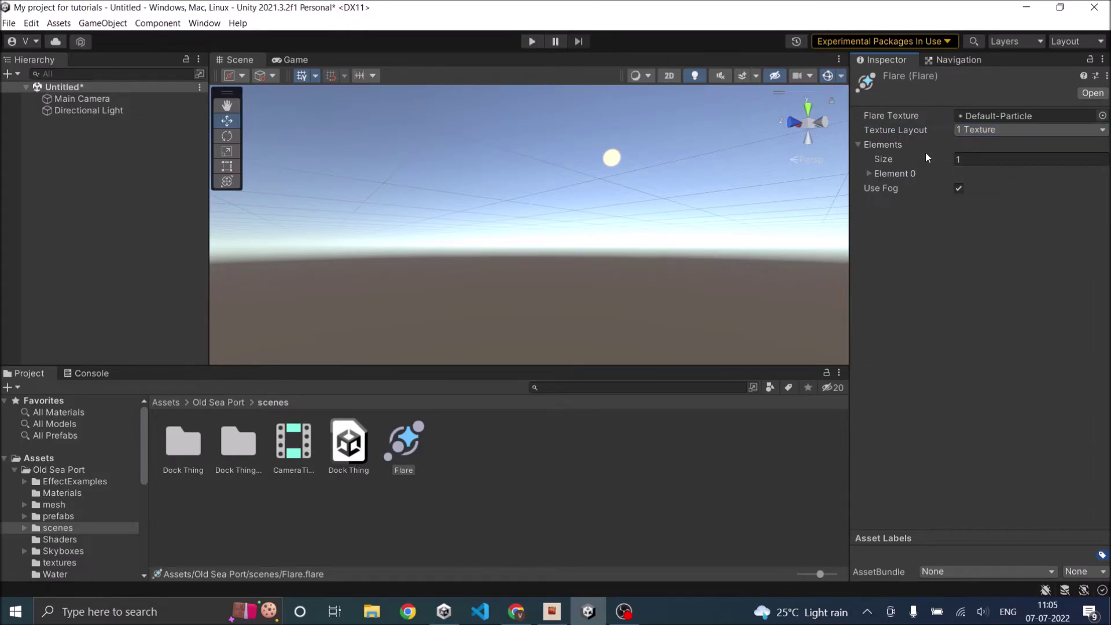
{"action": "left_click", "coordinate": [969, 158]}
{"action": "key", "text": "alt+Tab"}
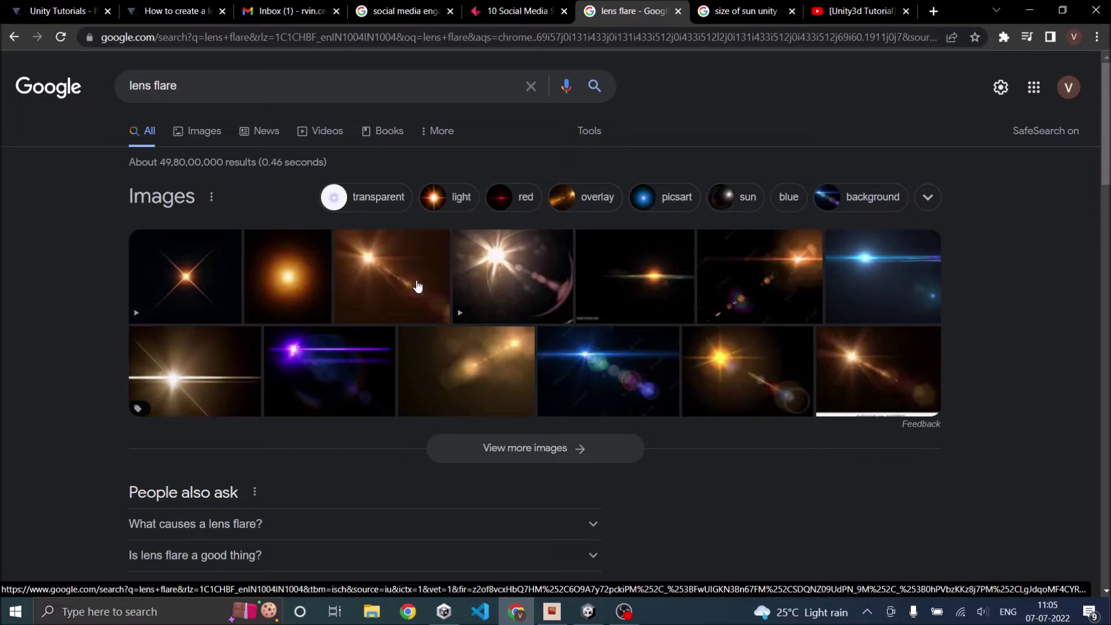
{"action": "left_click", "coordinate": [587, 611]}
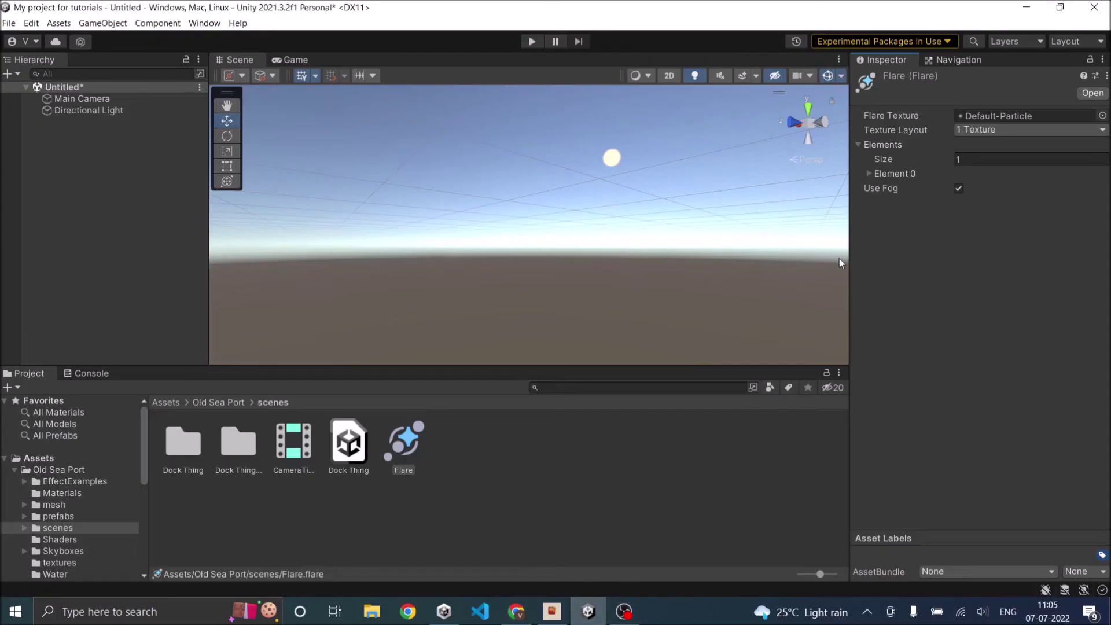
Step: Set the Flare's Elements count to 4 and collapse Elements 1 and 3
{"action": "left_click", "coordinate": [898, 159]}
{"action": "type", "text": "4"}
{"action": "key", "text": "Return"}
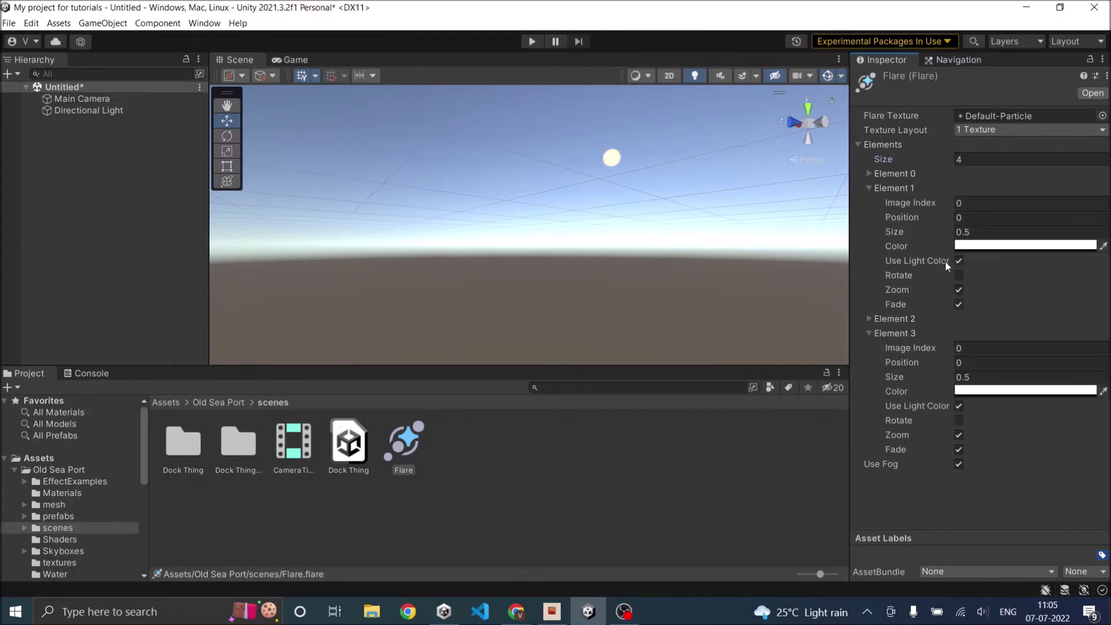
{"action": "left_click", "coordinate": [870, 188]}
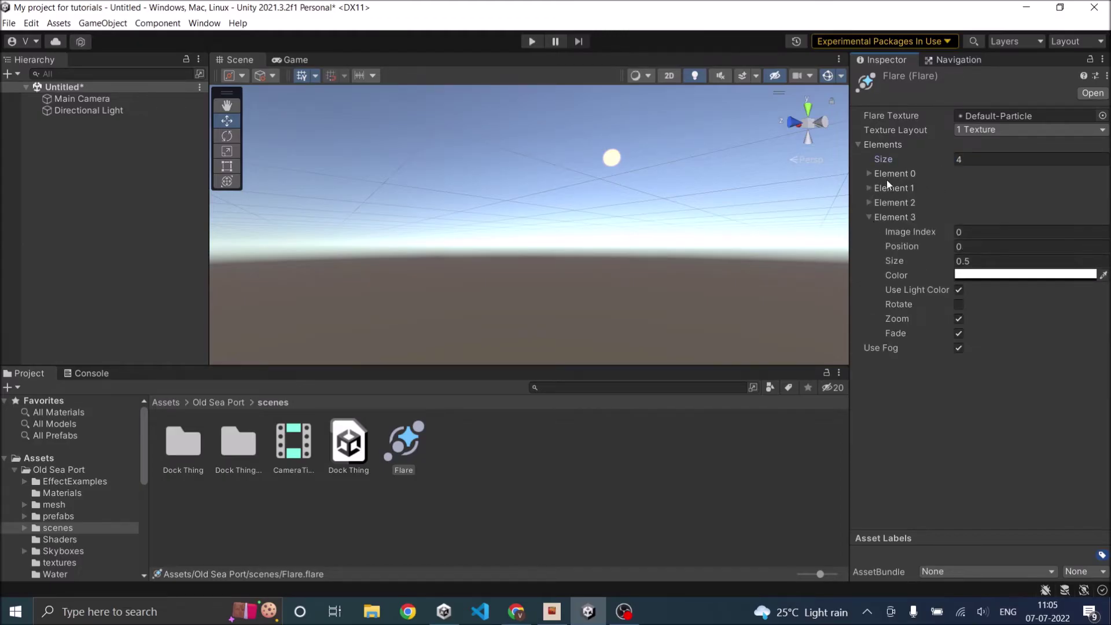
{"action": "left_click", "coordinate": [869, 217]}
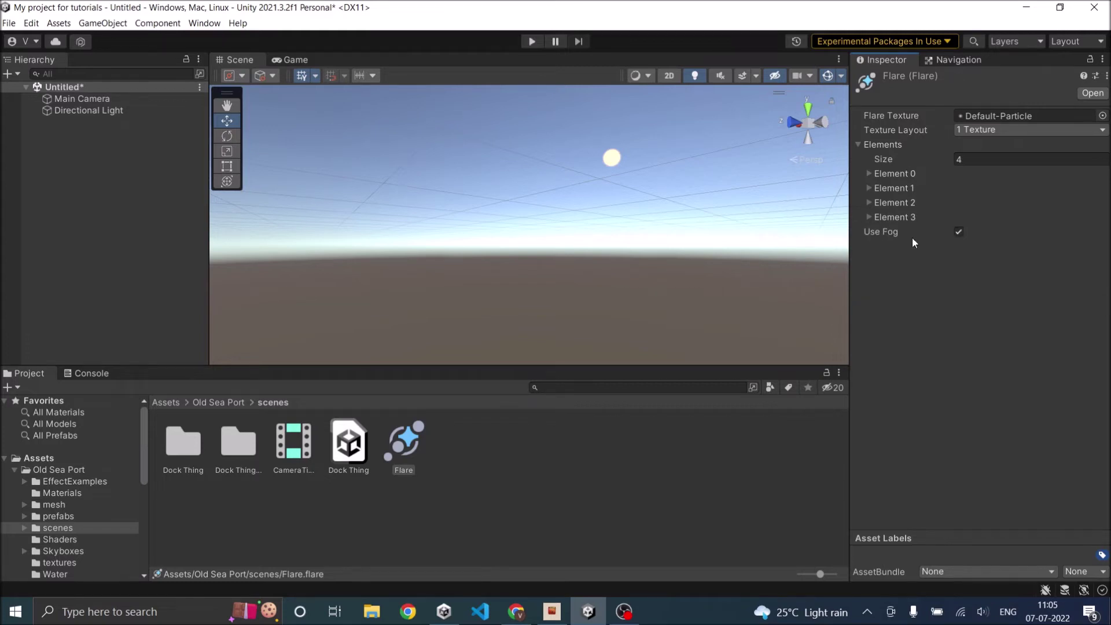
Step: Expand Element 0 and change its Size from 0.5 to 16.5
{"action": "left_click", "coordinate": [867, 175]}
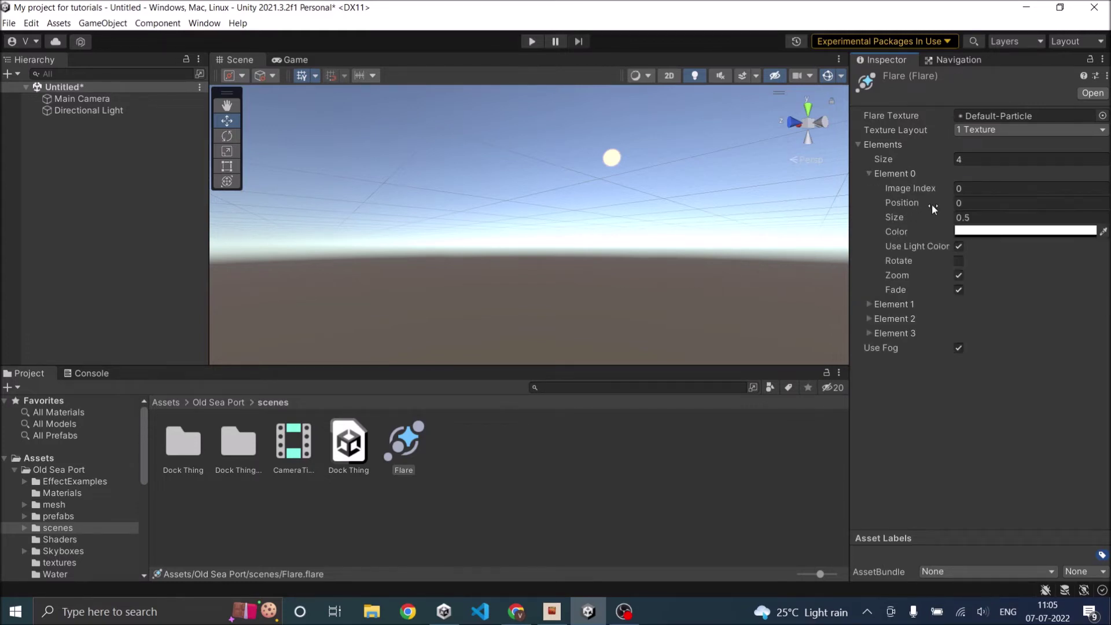
{"action": "left_click", "coordinate": [958, 188]}
{"action": "left_click", "coordinate": [964, 203]}
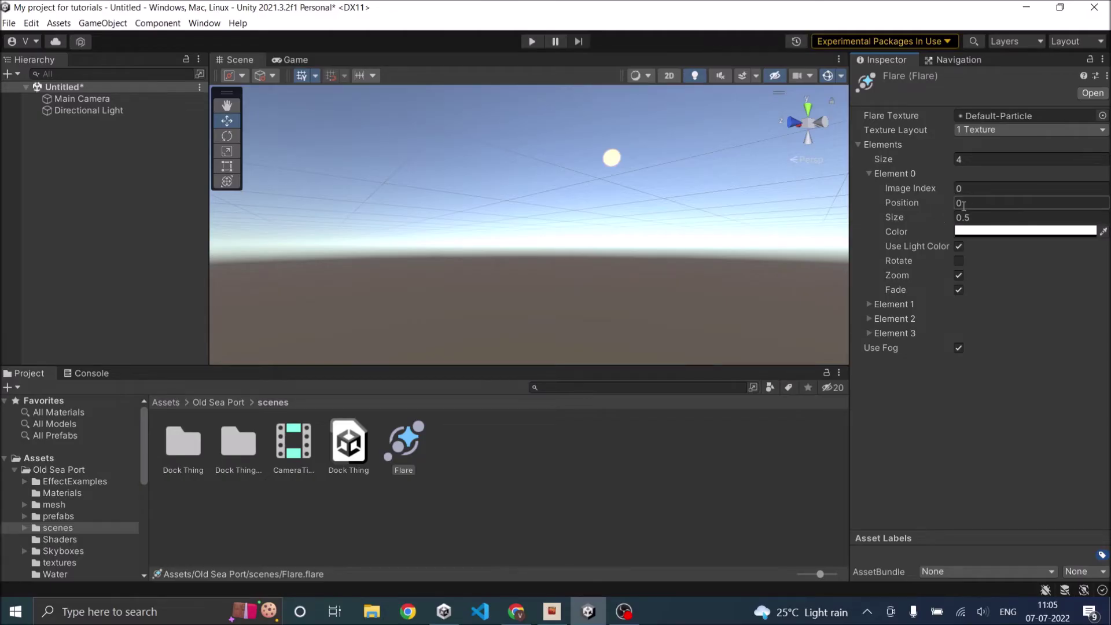
{"action": "left_click", "coordinate": [957, 218]}
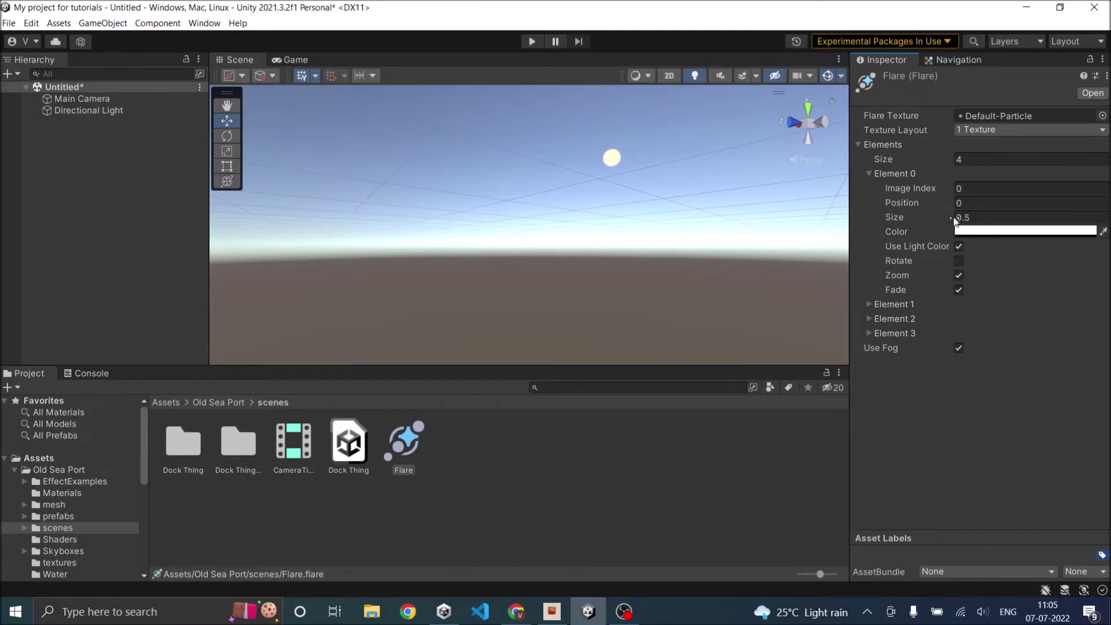
{"action": "type", "text": "14.3"}
{"action": "key", "text": "BackSpace"}
{"action": "key", "text": "BackSpace"}
{"action": "key", "text": "BackSpace"}
{"action": "type", "text": "6.5"}
{"action": "left_click", "coordinate": [624, 486]}
Step: Put the Flare asset into the Directional Light's Flare slot
{"action": "left_click", "coordinate": [125, 112]}
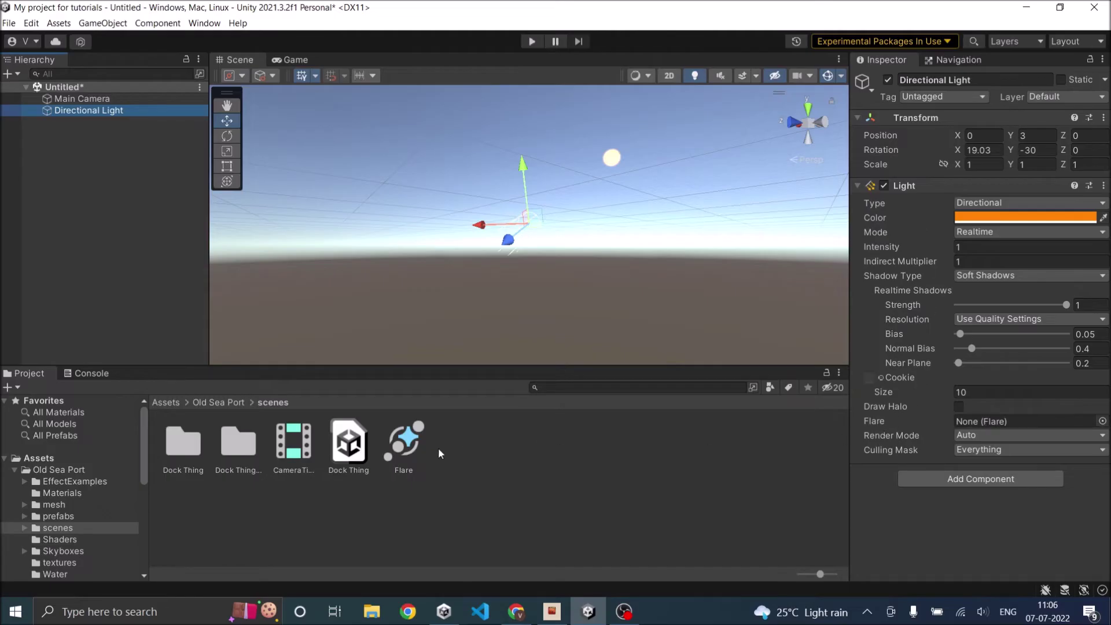
{"action": "left_click_drag", "start_coordinate": [405, 442], "coordinate": [1008, 426]}
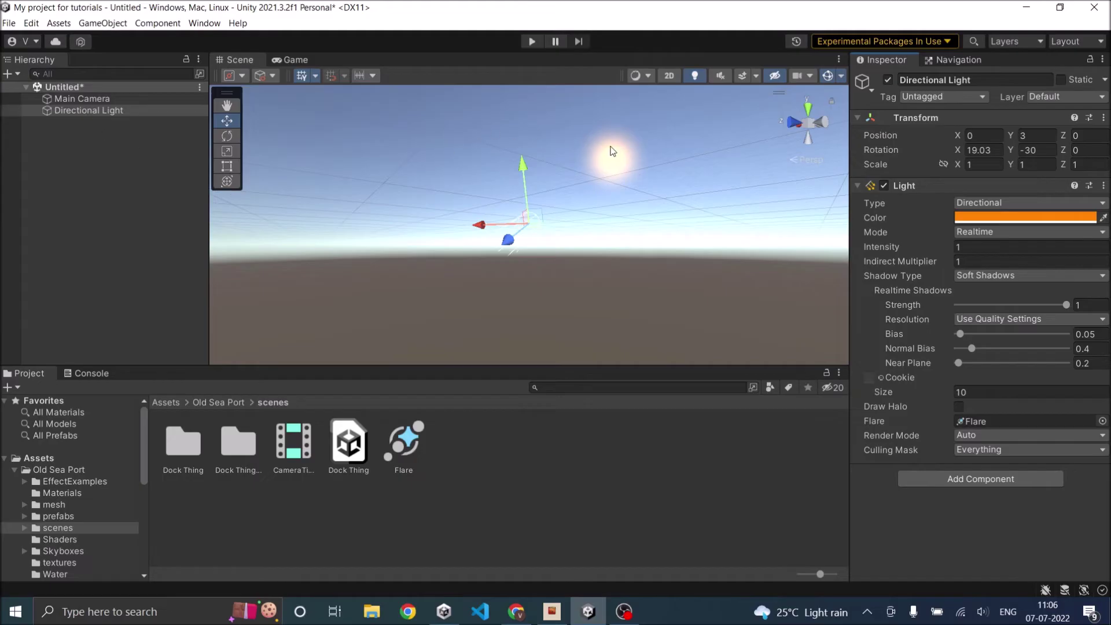
Step: Set Element 0's Size to 13, turn off Use Light Color, and tint it orange FF8306
{"action": "left_click", "coordinate": [404, 445]}
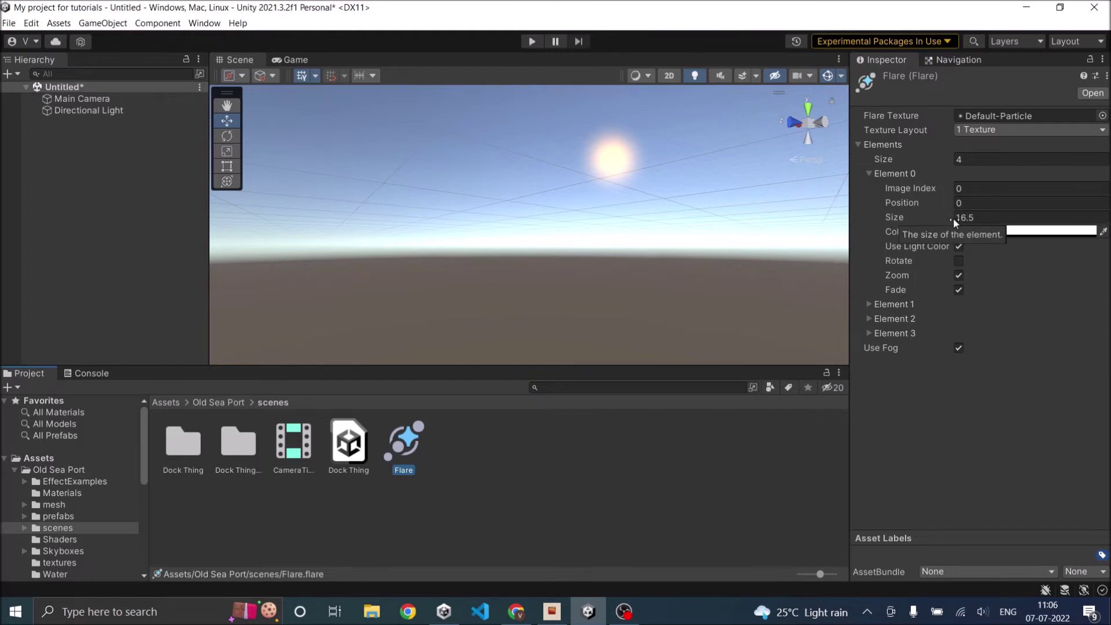
{"action": "left_click_drag", "start_coordinate": [952, 219], "coordinate": [870, 224]}
{"action": "left_click", "coordinate": [993, 217]}
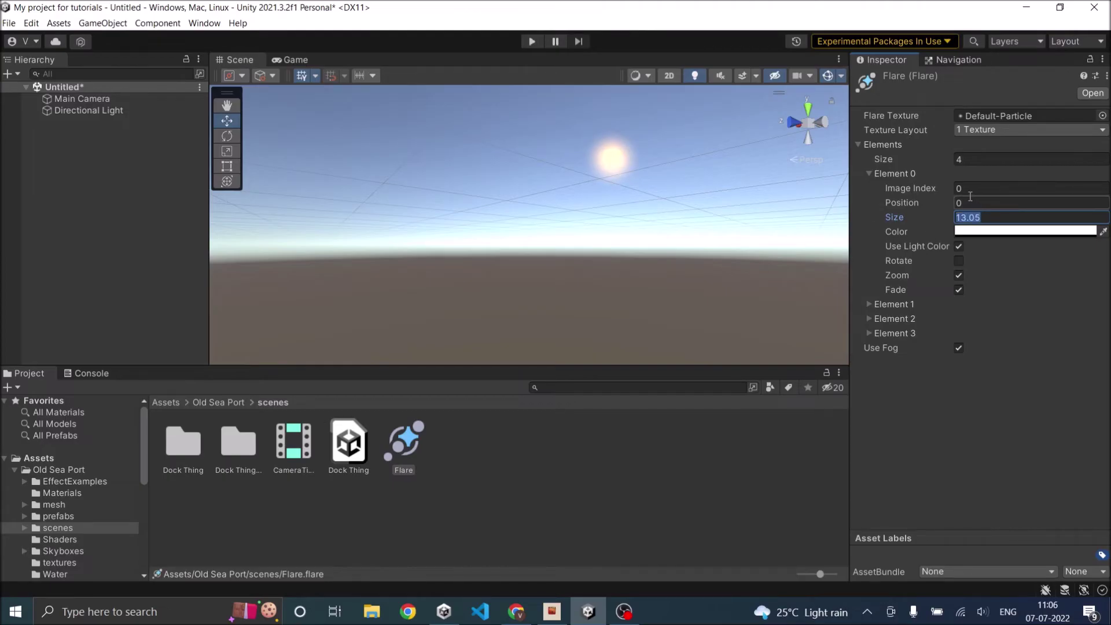
{"action": "type", "text": "13"}
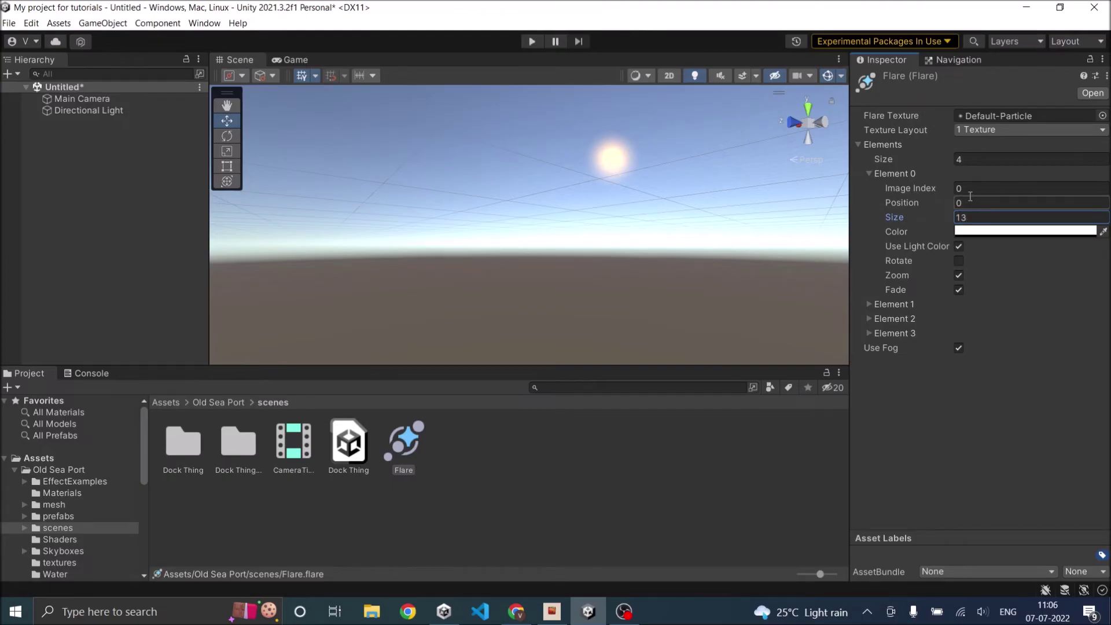
{"action": "left_click", "coordinate": [958, 246]}
{"action": "left_click", "coordinate": [971, 231]}
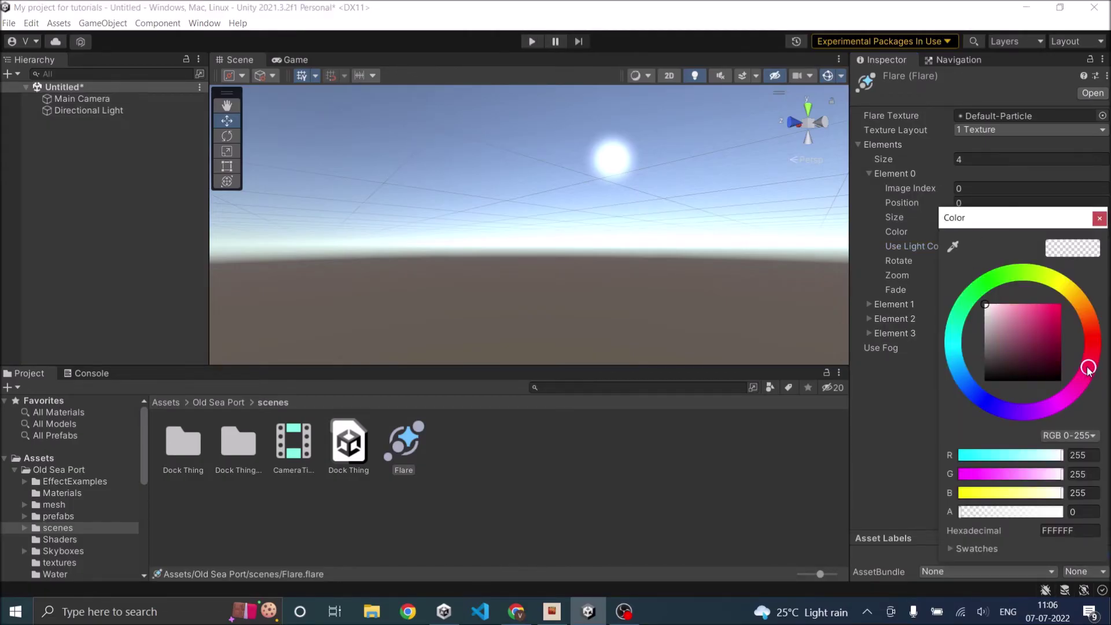
{"action": "left_click_drag", "start_coordinate": [1092, 343], "coordinate": [1066, 301]}
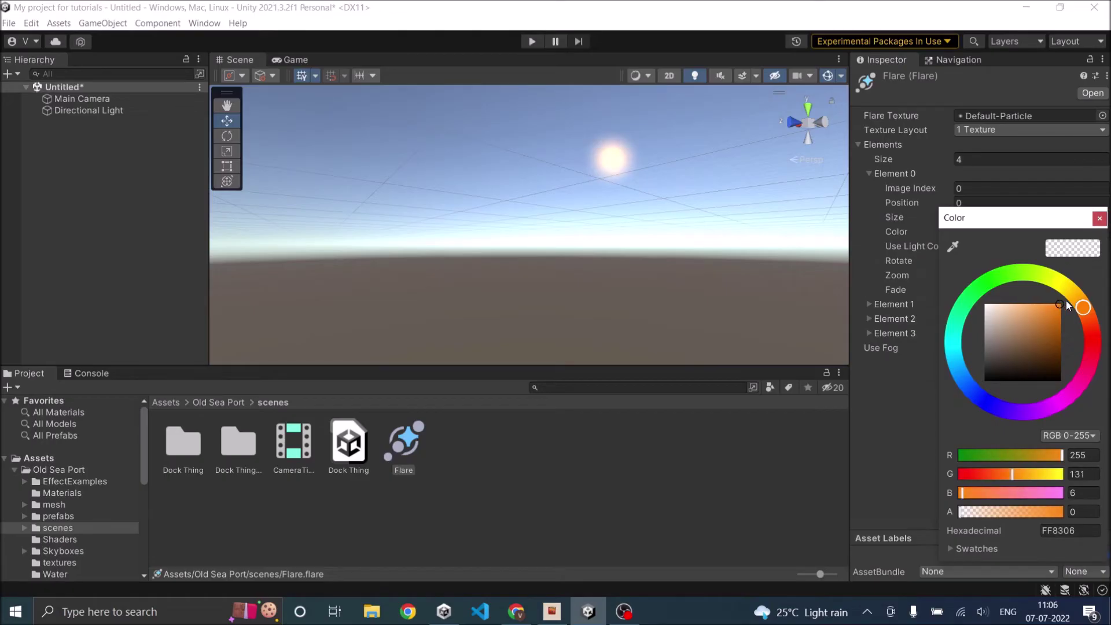
{"action": "left_click", "coordinate": [1098, 218]}
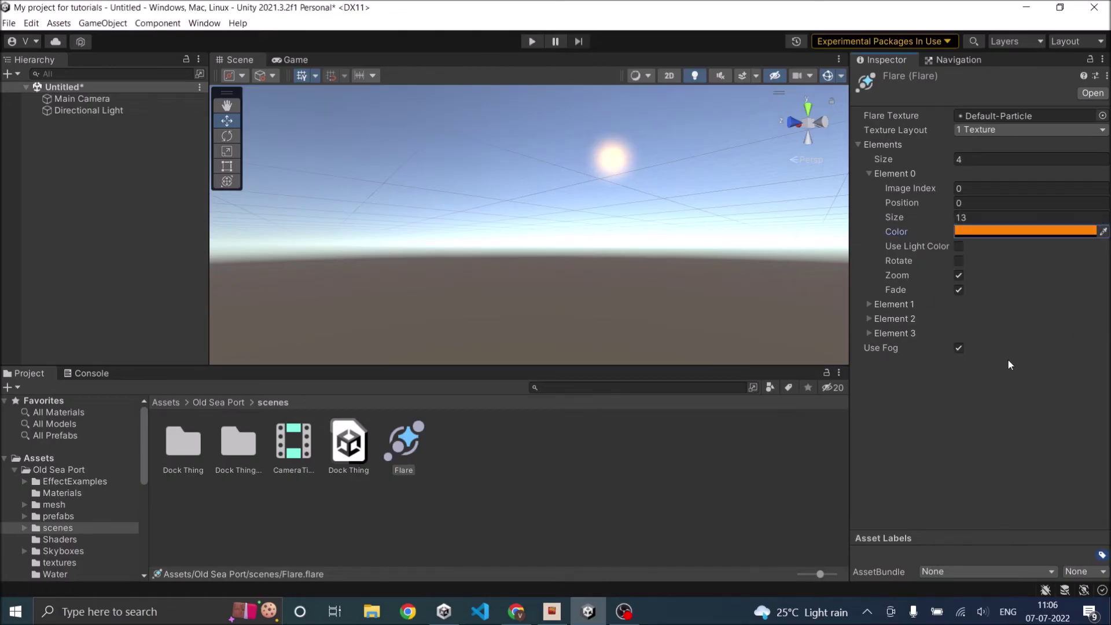
{"action": "left_click", "coordinate": [869, 173]}
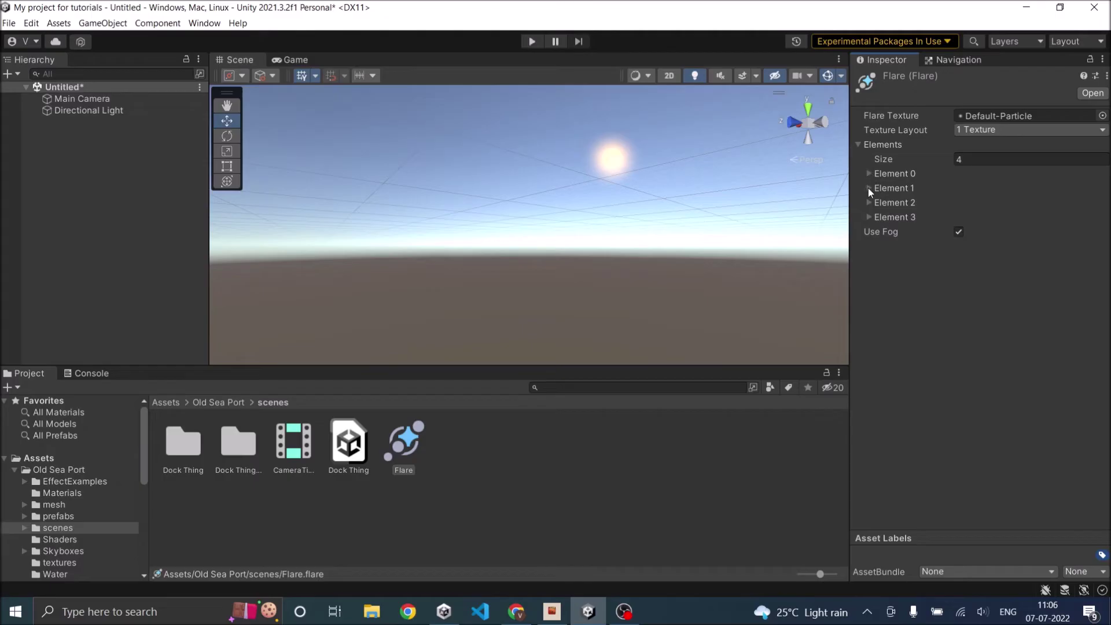
Step: Expand Element 1 and give it Size 4 and Position 0.2
{"action": "left_click", "coordinate": [868, 187]}
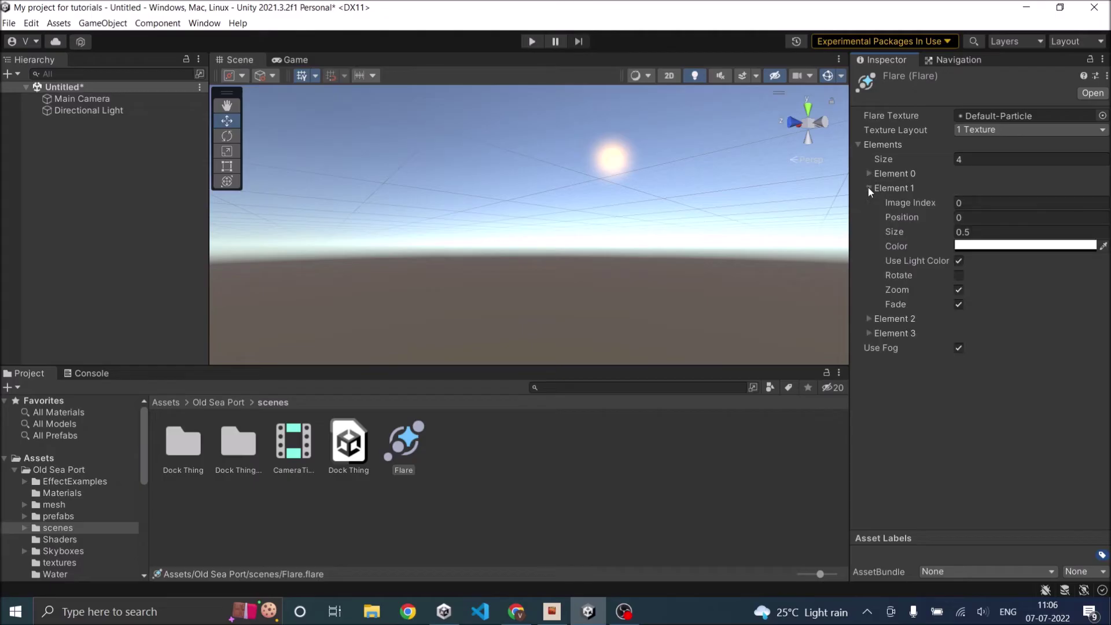
{"action": "left_click", "coordinate": [977, 232]}
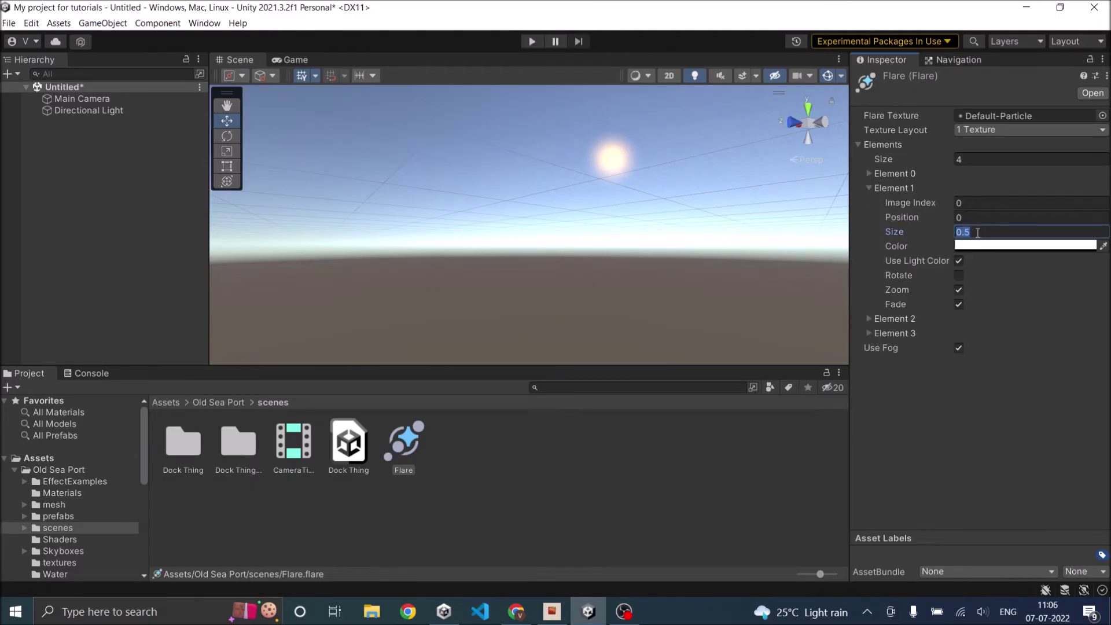
{"action": "type", "text": "4"}
{"action": "left_click", "coordinate": [950, 219]}
{"action": "type", "text": "1.2"}
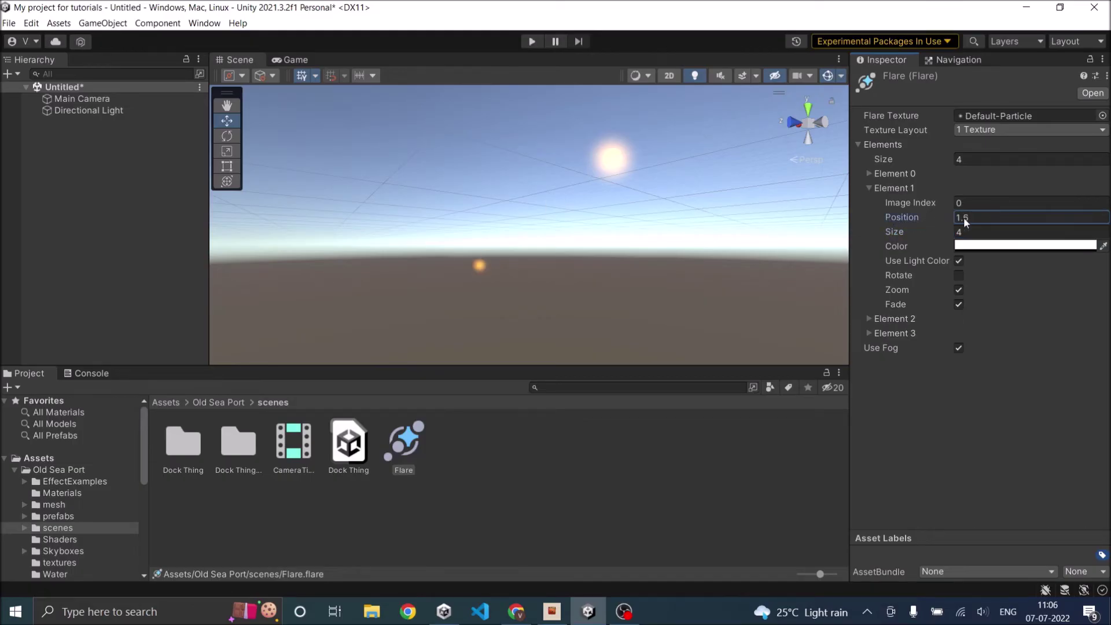
{"action": "left_click_drag", "start_coordinate": [959, 217], "coordinate": [952, 217]}
{"action": "right_click_drag", "start_coordinate": [622, 287], "coordinate": [491, 237]}
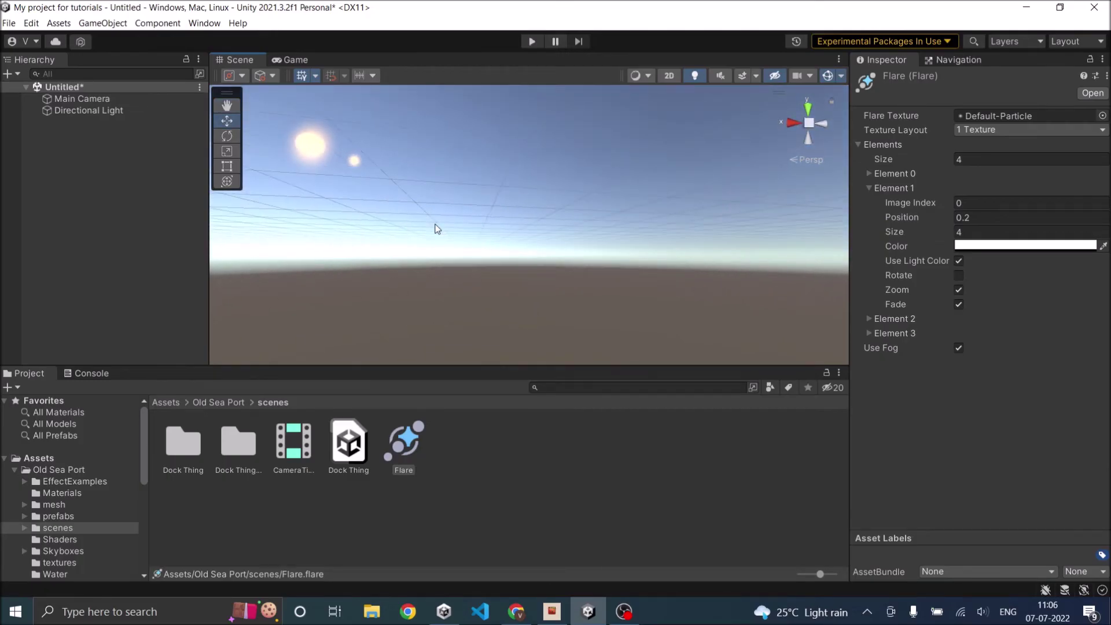
{"action": "right_click_drag", "start_coordinate": [510, 168], "coordinate": [468, 209]}
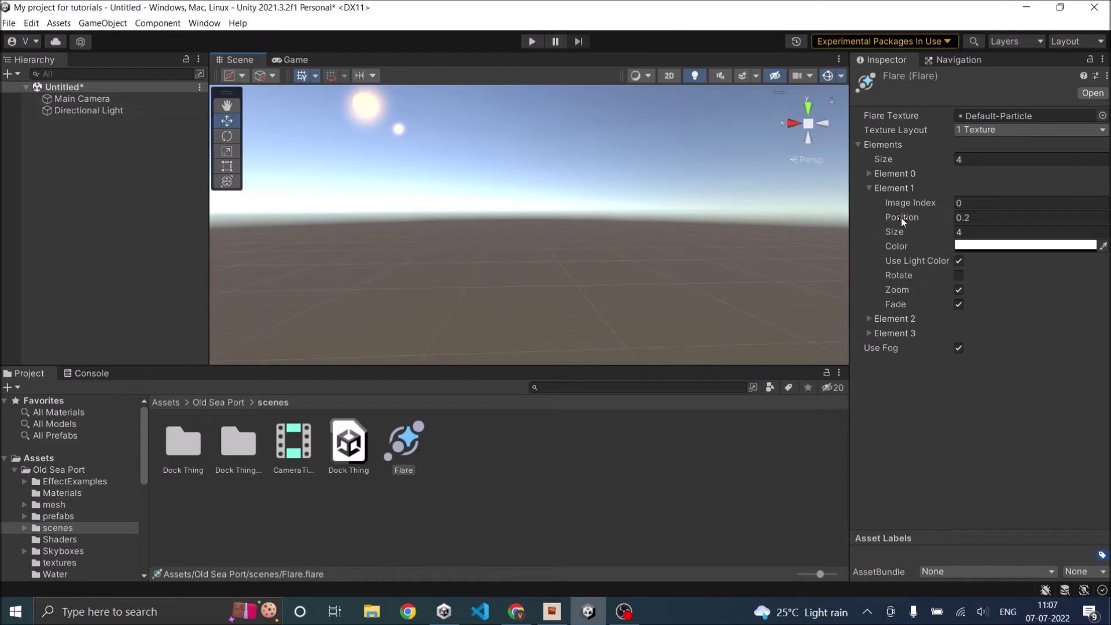
Step: Turn off Use Light Color for Element 1 and tint it blue 707BFF
{"action": "left_click", "coordinate": [958, 232]}
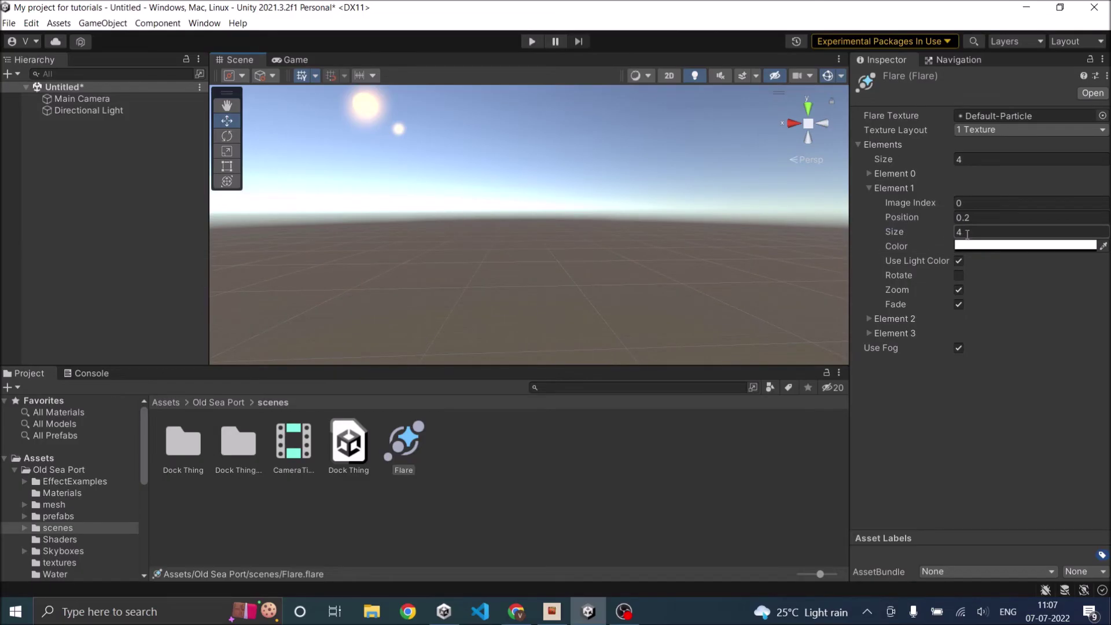
{"action": "double_click", "coordinate": [966, 232]}
{"action": "left_click", "coordinate": [959, 261]}
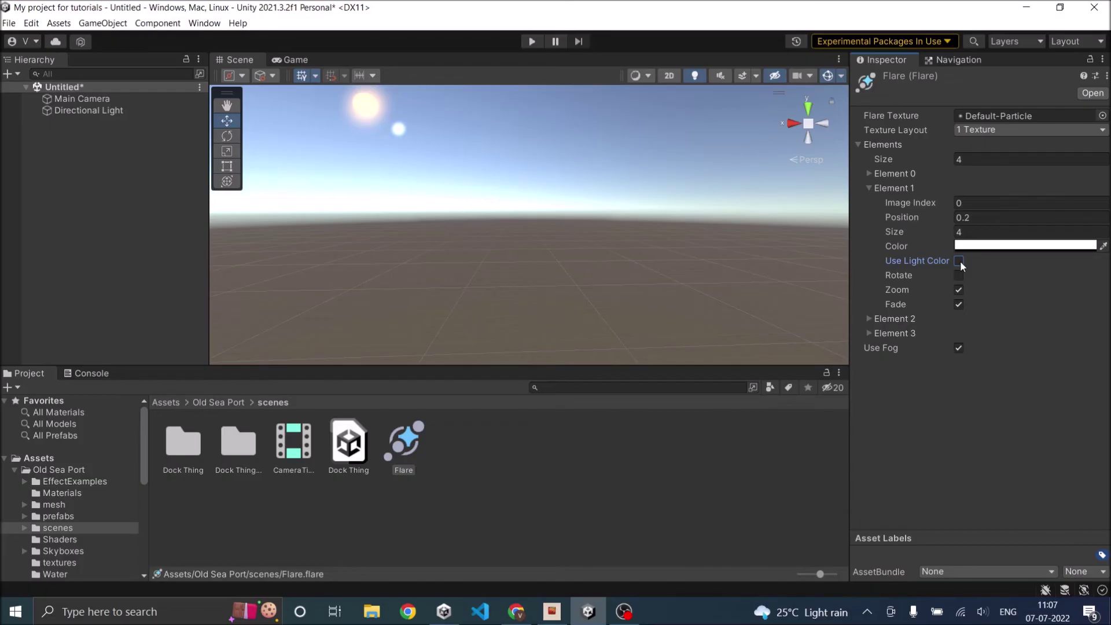
{"action": "left_click", "coordinate": [1013, 246]}
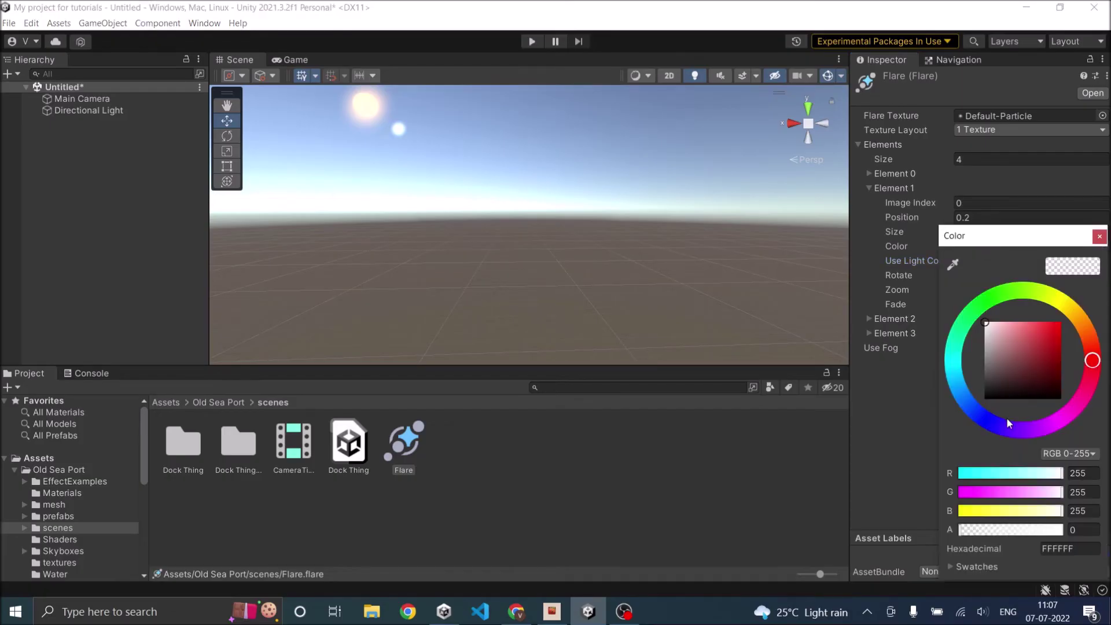
{"action": "left_click_drag", "start_coordinate": [1005, 417], "coordinate": [983, 417]}
{"action": "left_click_drag", "start_coordinate": [1023, 341], "coordinate": [1029, 319]}
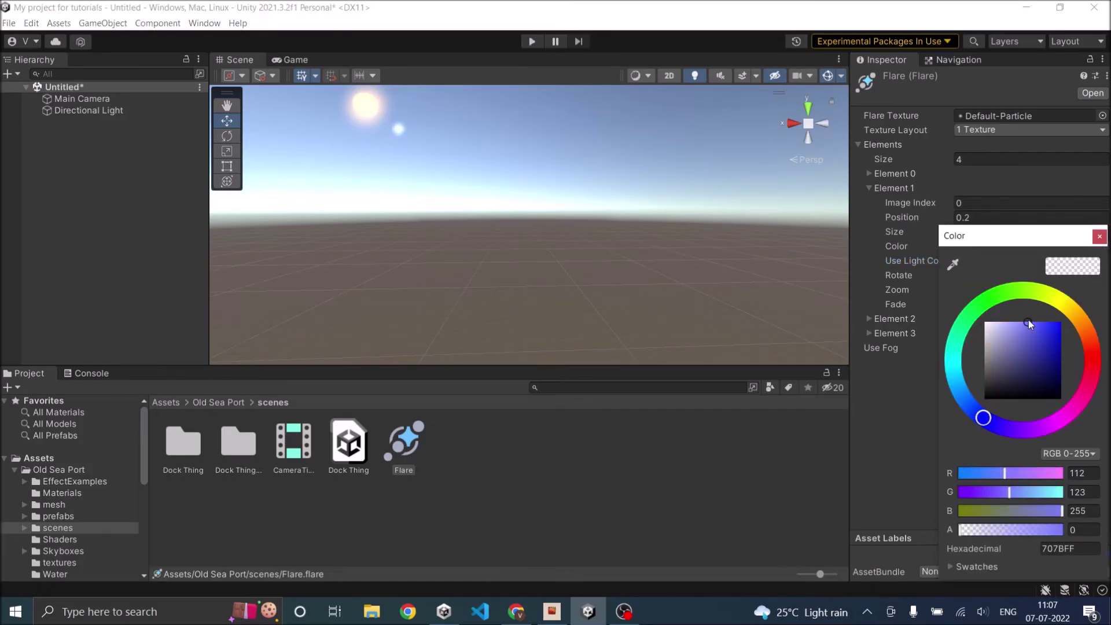
{"action": "left_click", "coordinate": [1098, 237]}
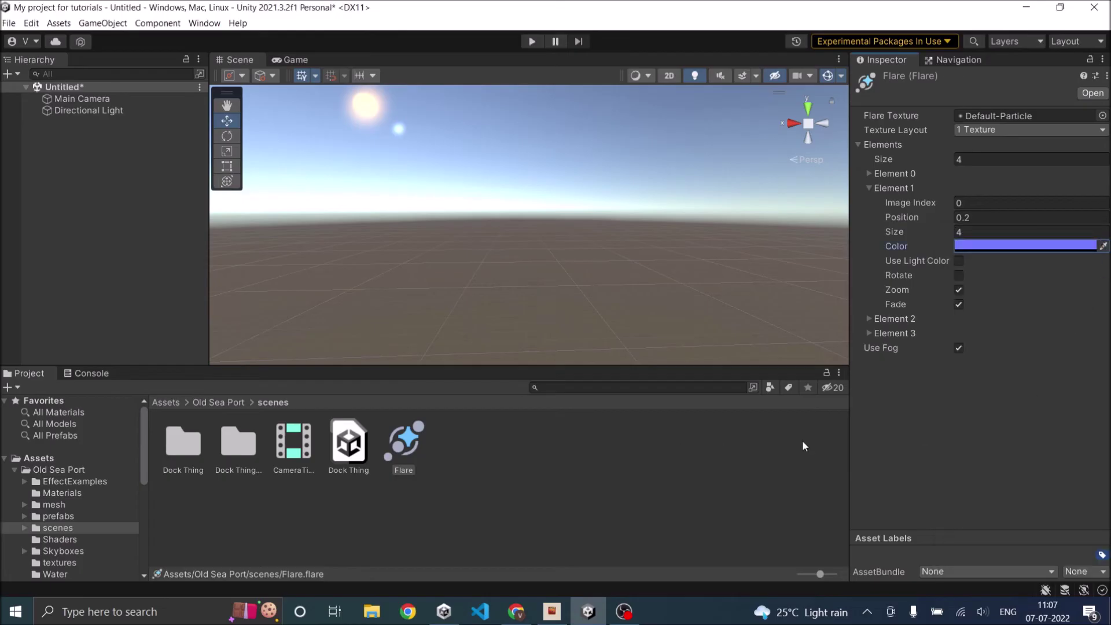
Step: Expand Element 2 and set its Position to 0.5 and Size to 6.95
{"action": "left_click", "coordinate": [869, 188]}
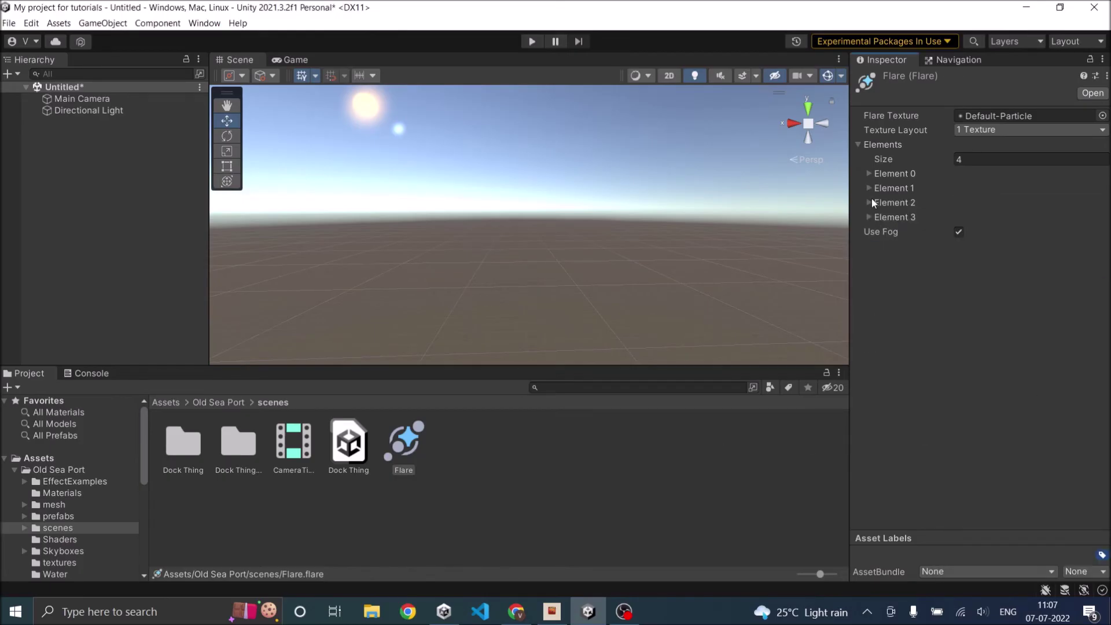
{"action": "left_click", "coordinate": [869, 203]}
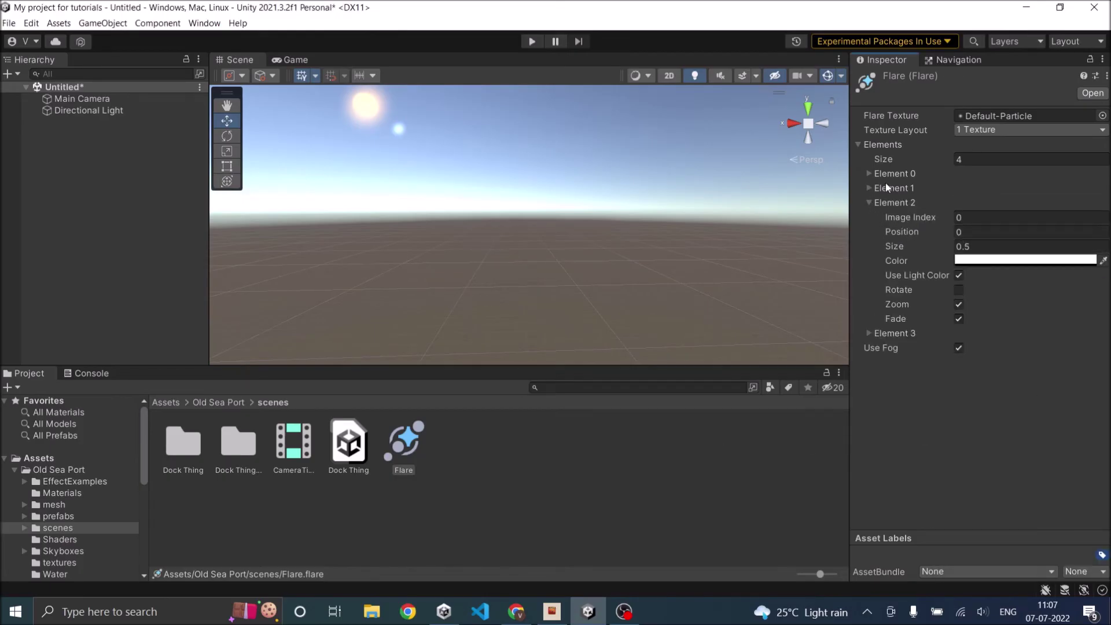
{"action": "left_click", "coordinate": [869, 187]}
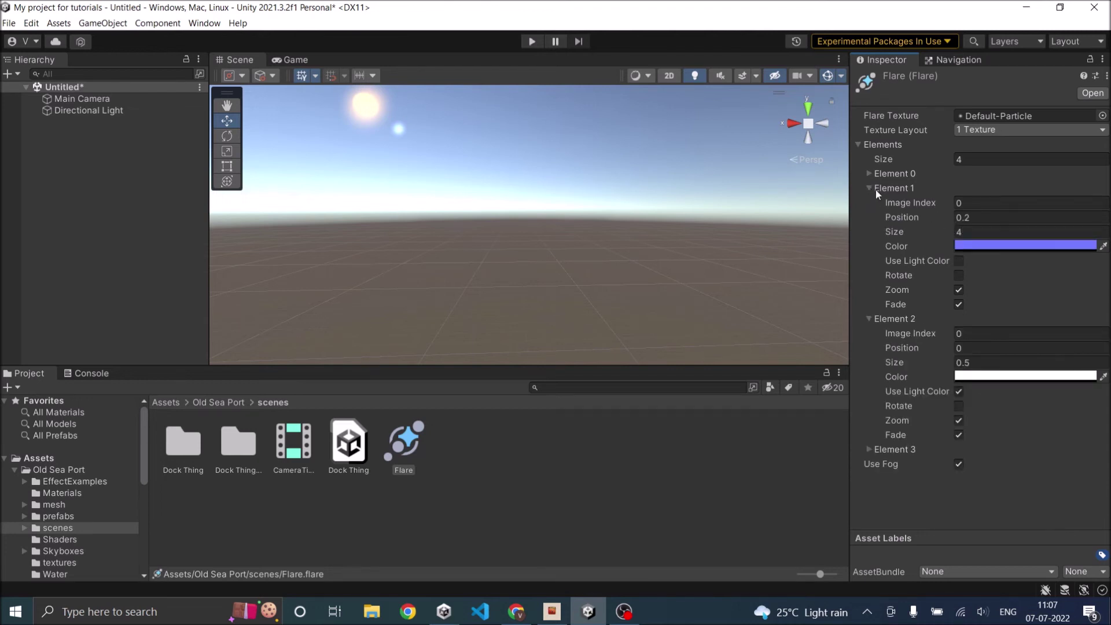
{"action": "left_click", "coordinate": [870, 189]}
{"action": "left_click", "coordinate": [970, 230]}
{"action": "type", "text": "."}
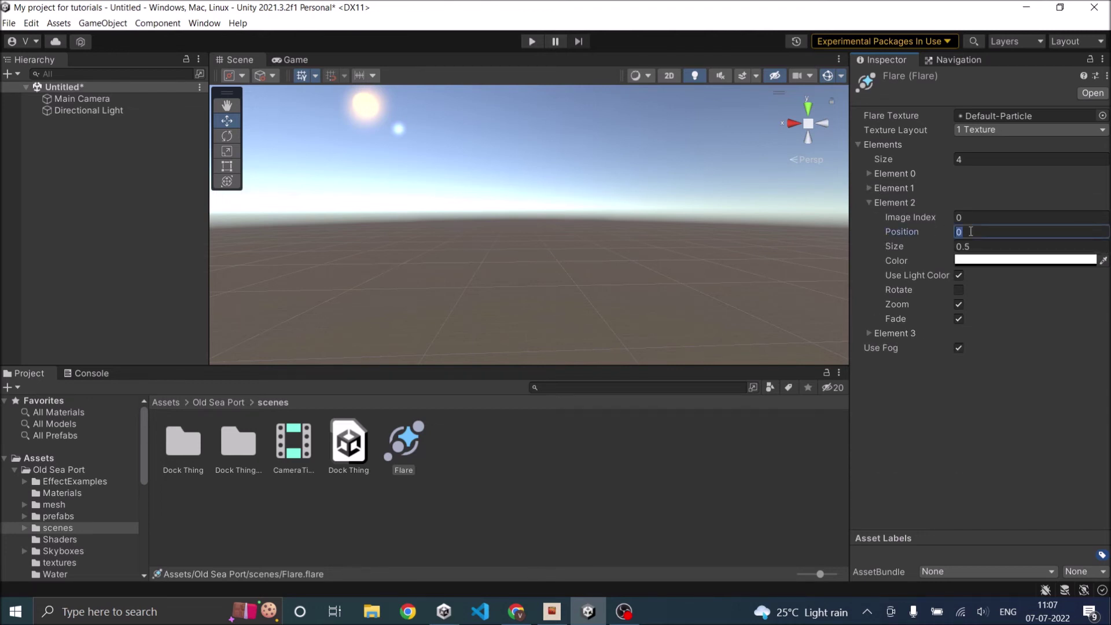
{"action": "type", "text": "5"}
{"action": "left_click", "coordinate": [955, 247]}
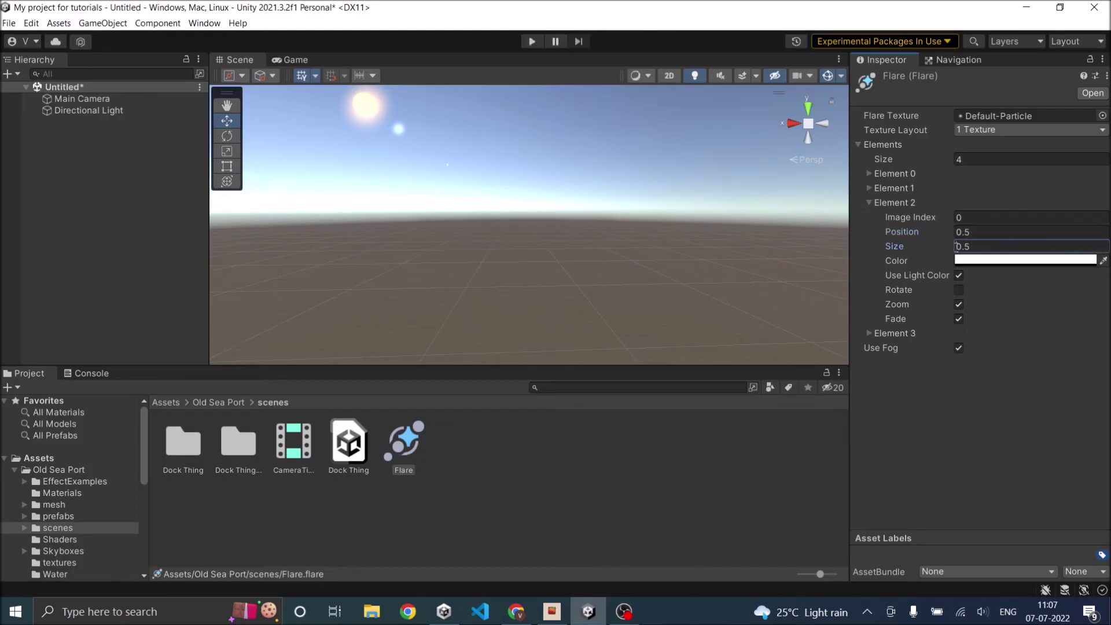
{"action": "double_click", "coordinate": [955, 246]}
{"action": "type", "text": "1.17"}
{"action": "left_click_drag", "start_coordinate": [974, 250], "coordinate": [10, 254]}
Step: Tint Element 2 light cyan 93EFEE
{"action": "left_click", "coordinate": [976, 261]}
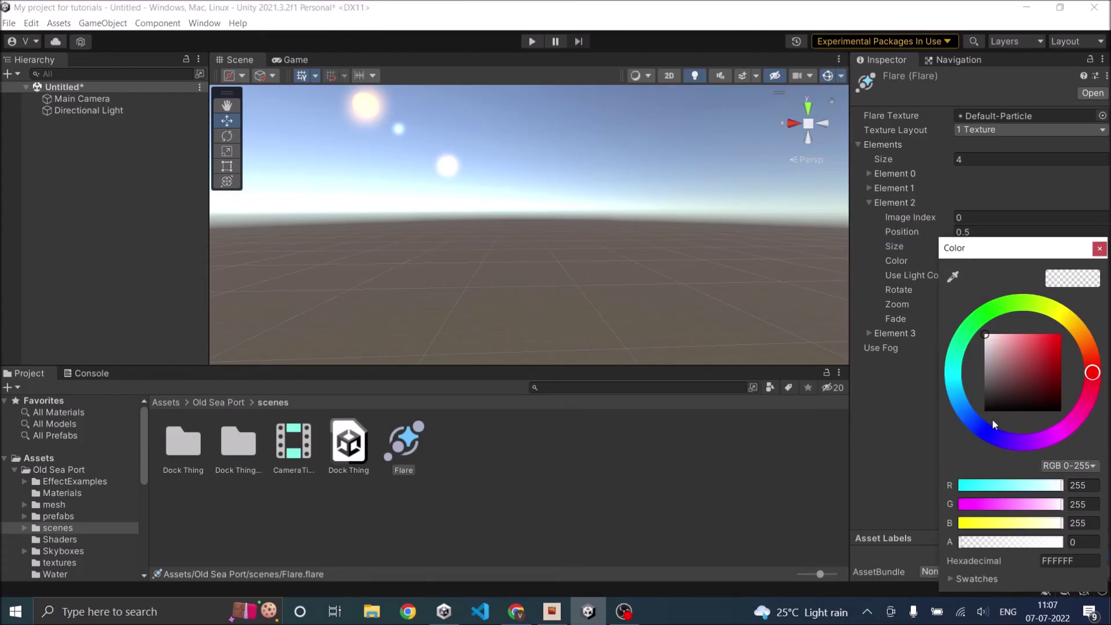
{"action": "left_click", "coordinate": [953, 371]}
{"action": "left_click", "coordinate": [1014, 339]}
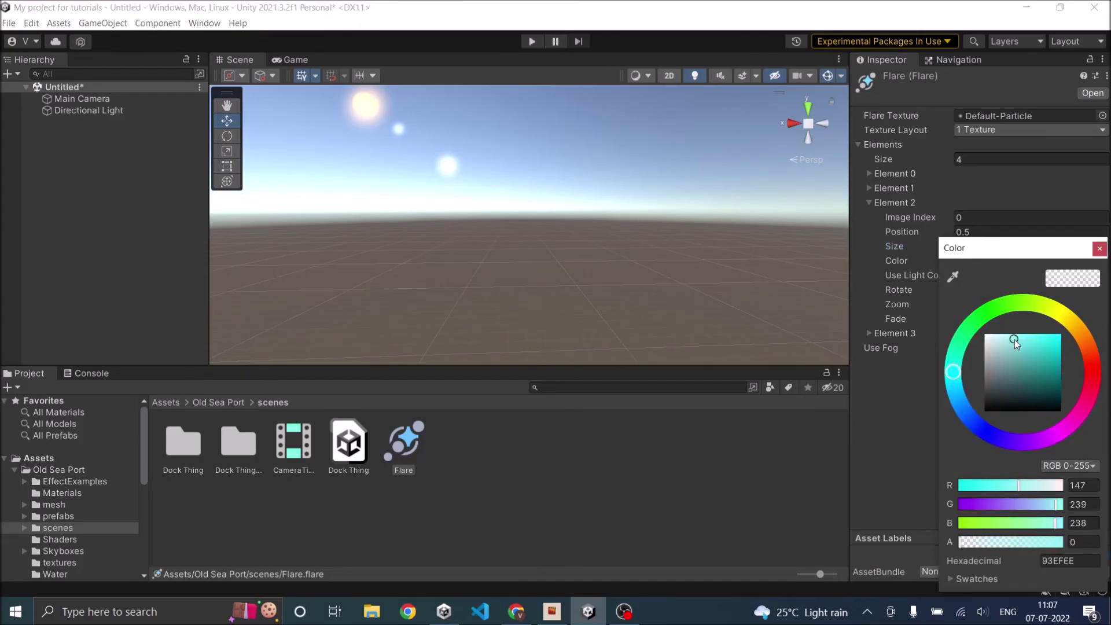
{"action": "left_click_drag", "start_coordinate": [1015, 339], "coordinate": [1025, 337]}
{"action": "left_click", "coordinate": [1099, 249]}
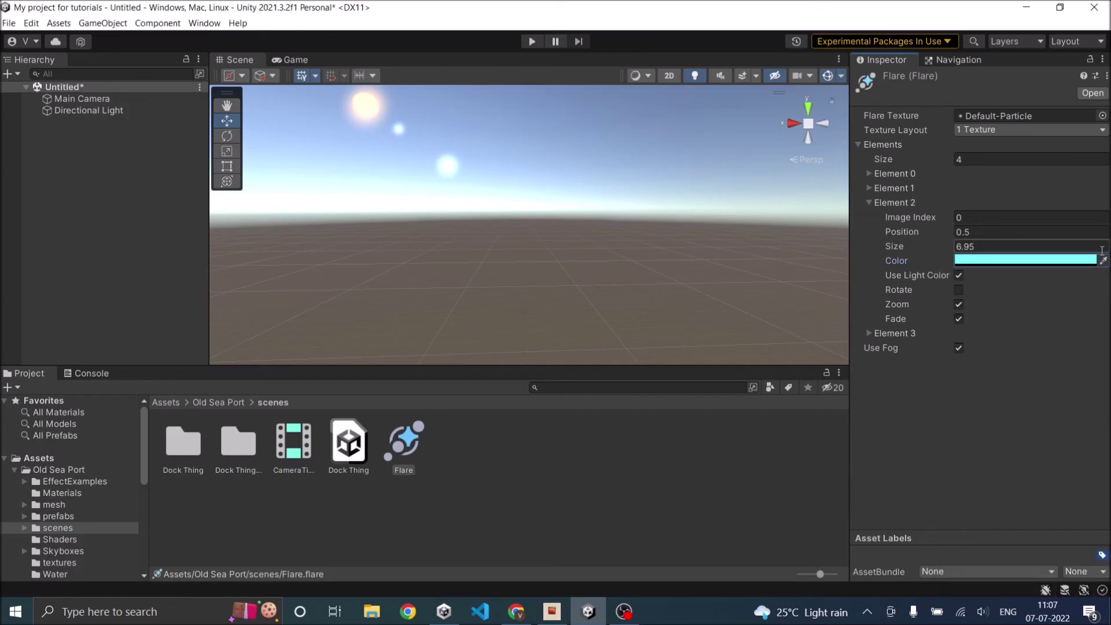
Step: Expand Element 3 and set its Position to 0.7 and Size to 9, leaving it white
{"action": "left_click", "coordinate": [869, 202]}
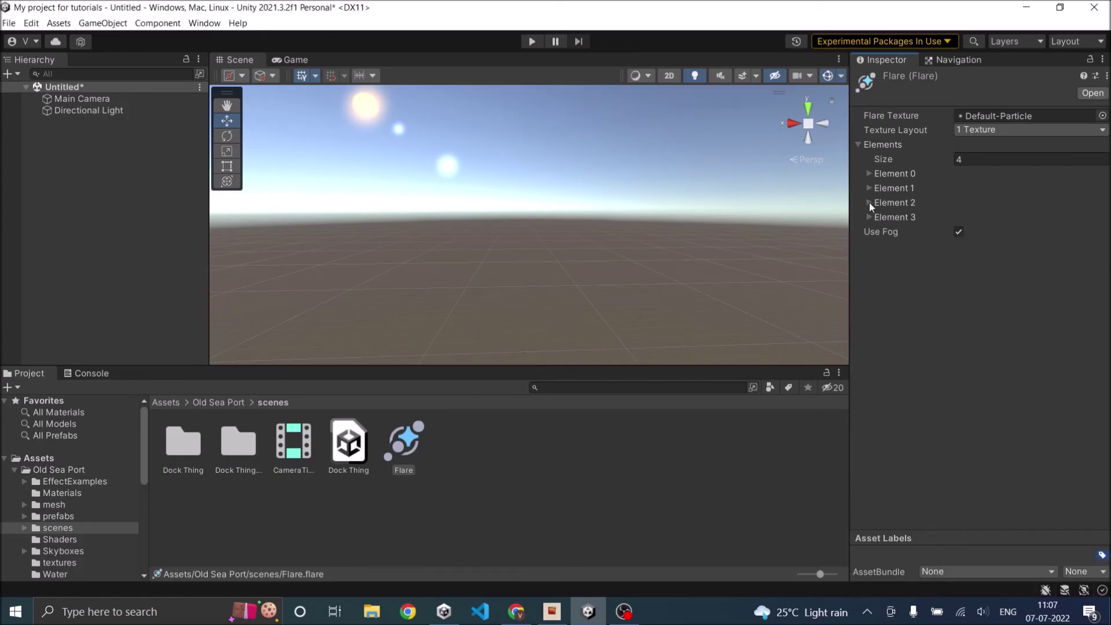
{"action": "left_click", "coordinate": [869, 220]}
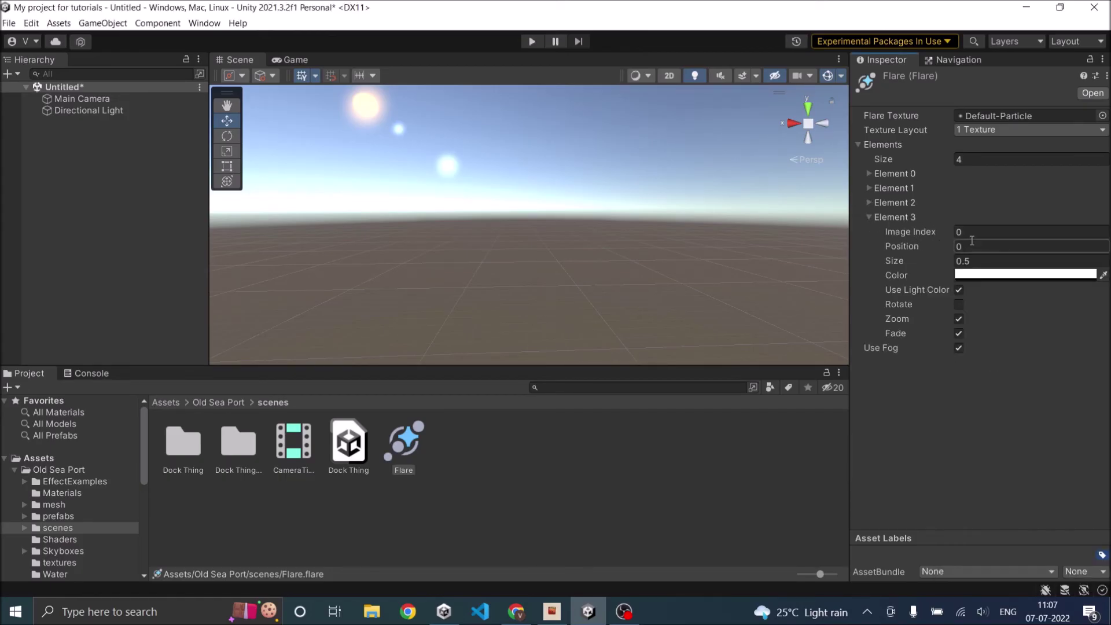
{"action": "left_click", "coordinate": [868, 202]}
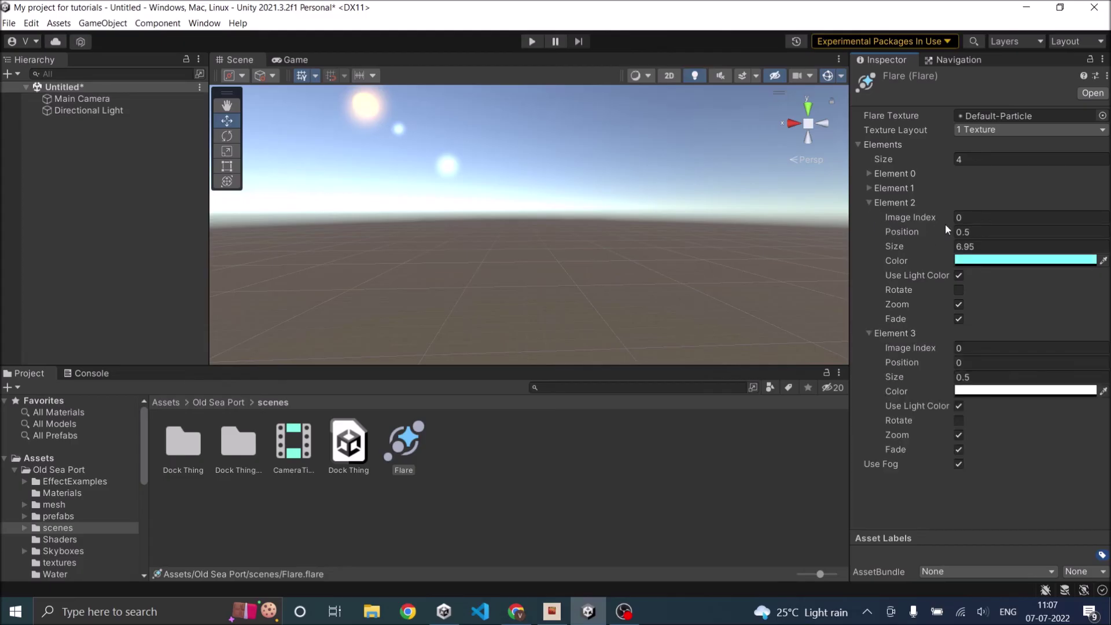
{"action": "left_click", "coordinate": [868, 202]}
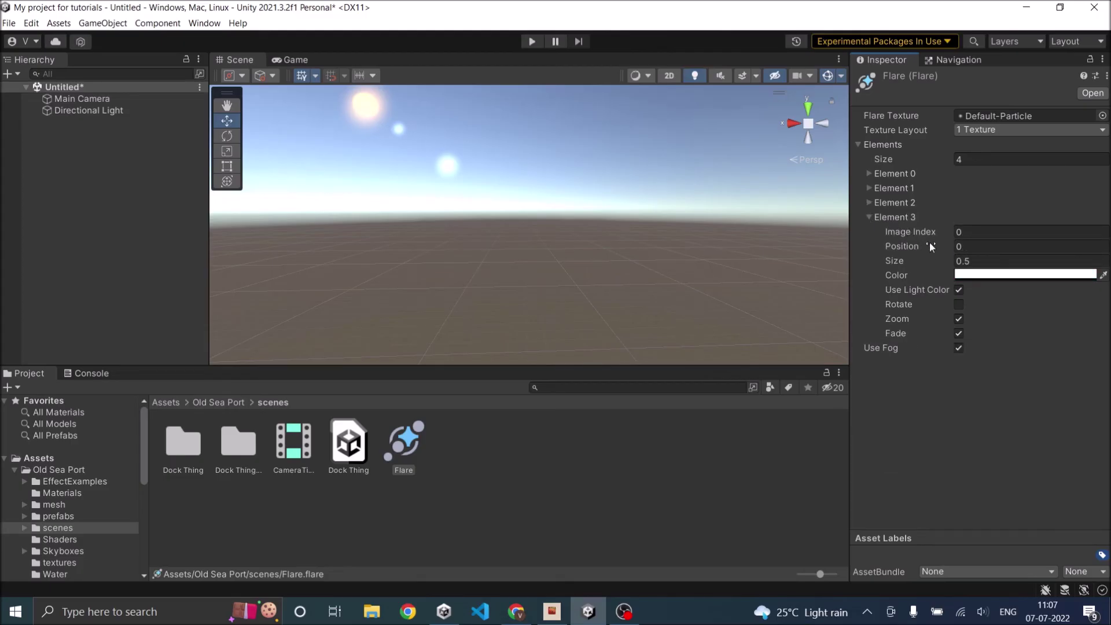
{"action": "left_click", "coordinate": [974, 247]}
{"action": "type", "text": ".7"}
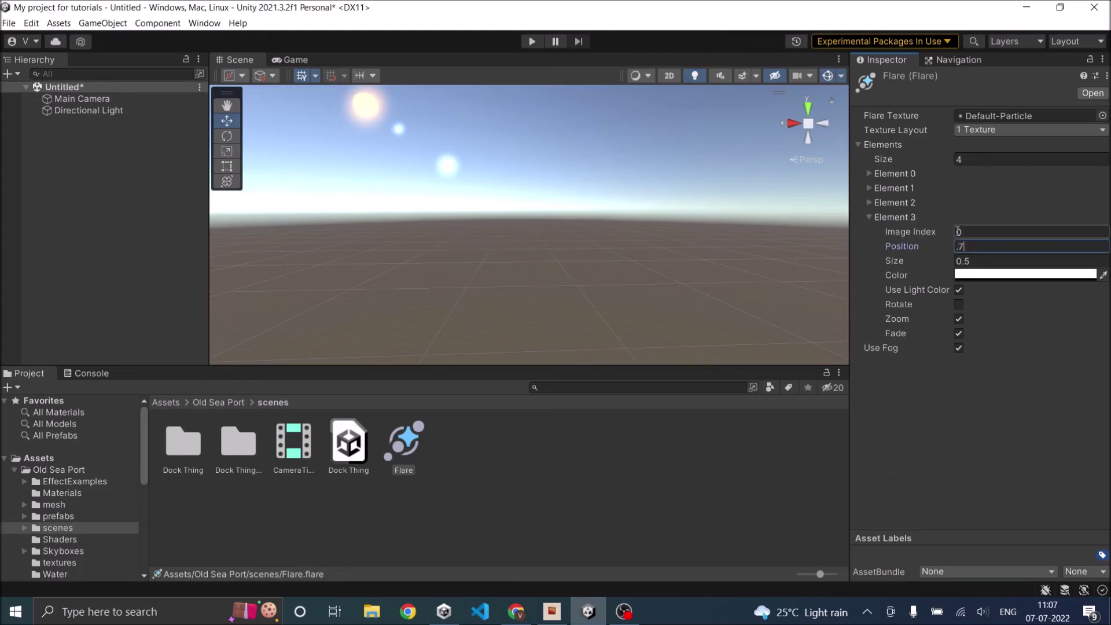
{"action": "left_click", "coordinate": [875, 202]}
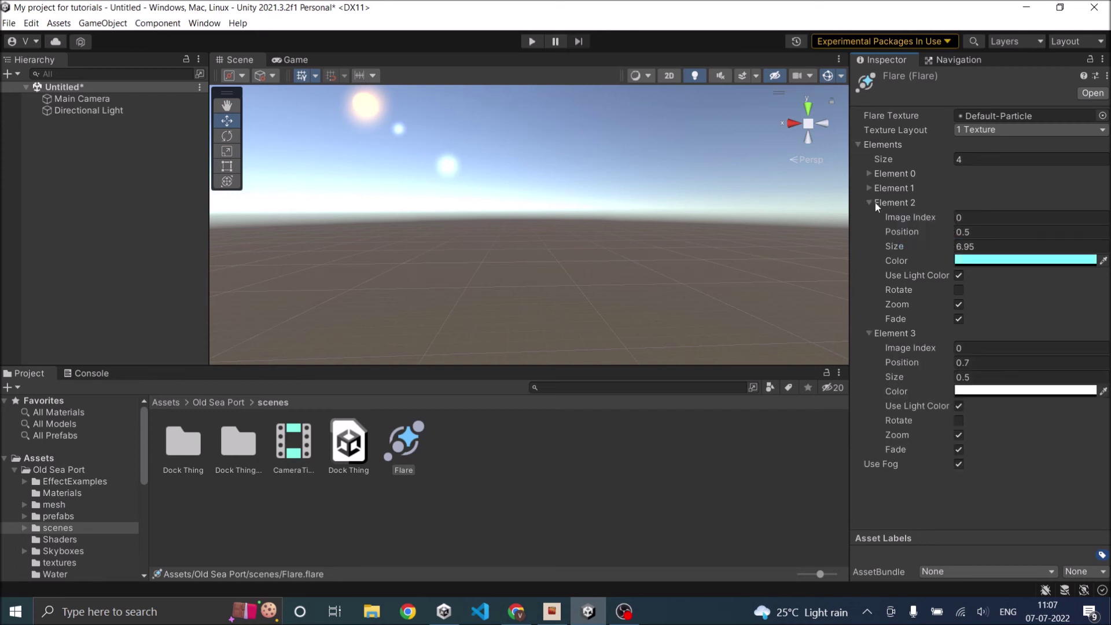
{"action": "left_click", "coordinate": [969, 248]}
{"action": "left_click", "coordinate": [974, 376]}
{"action": "type", "text": "9"}
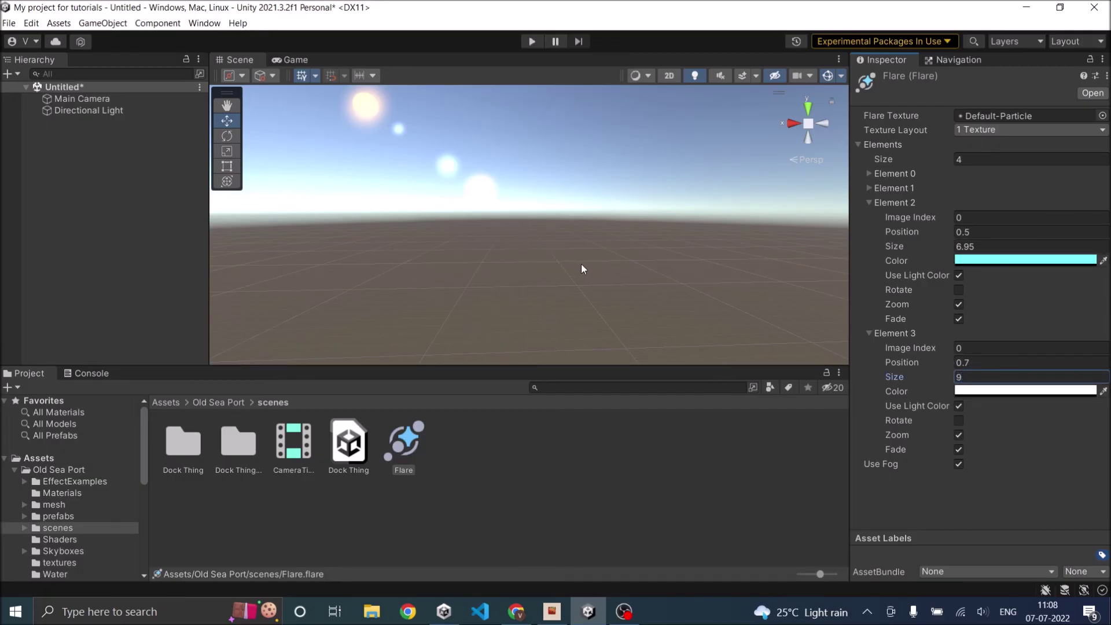
{"action": "right_click_drag", "start_coordinate": [581, 268], "coordinate": [527, 251]}
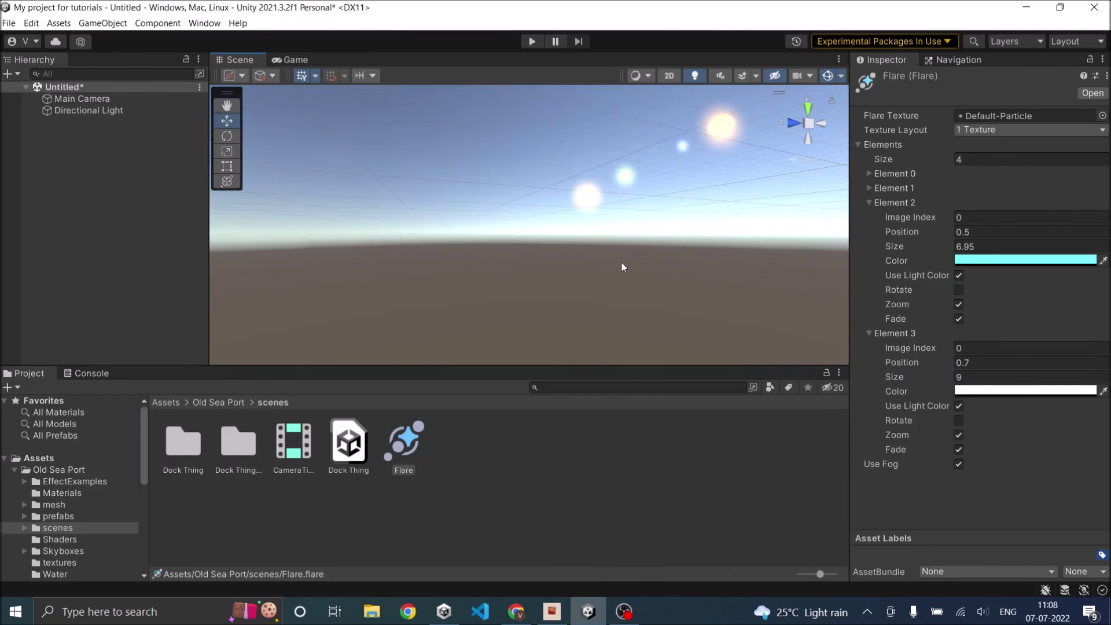